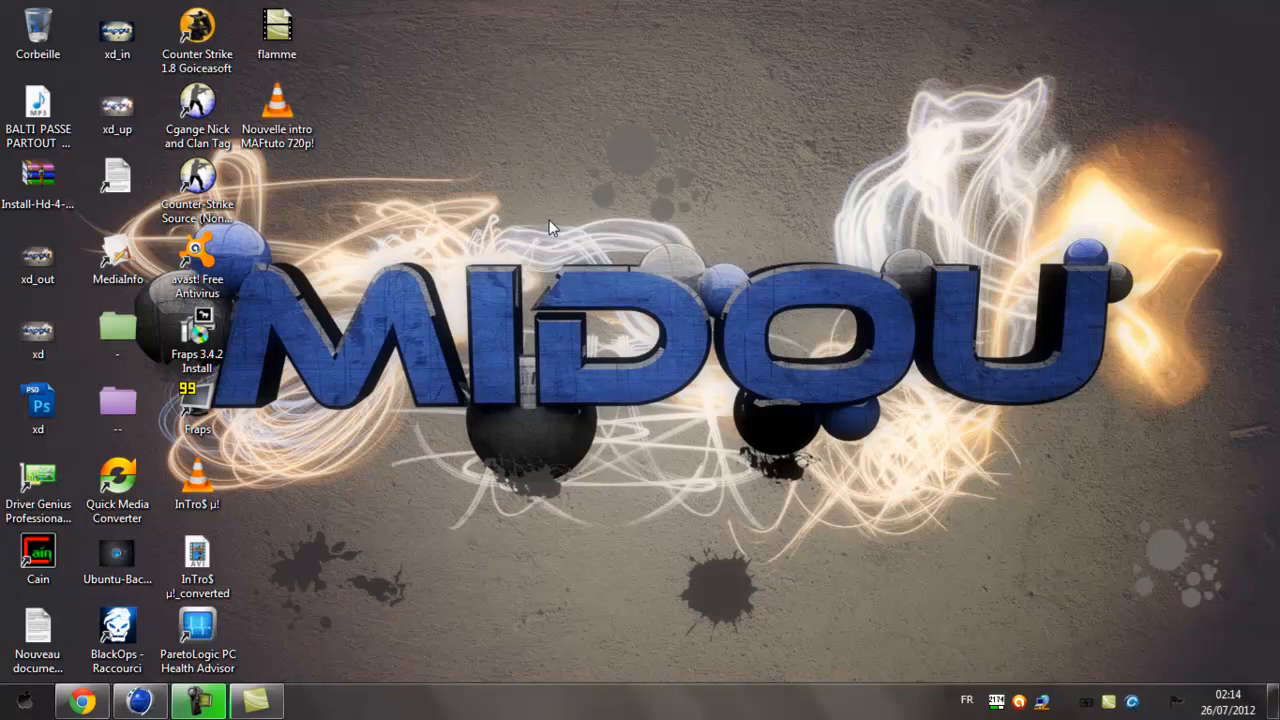
Switch to CINEMA 4D and set the render output to the Film/Video preset HDV/HDTV 720 29.97.
drag(549, 228, 757, 280)
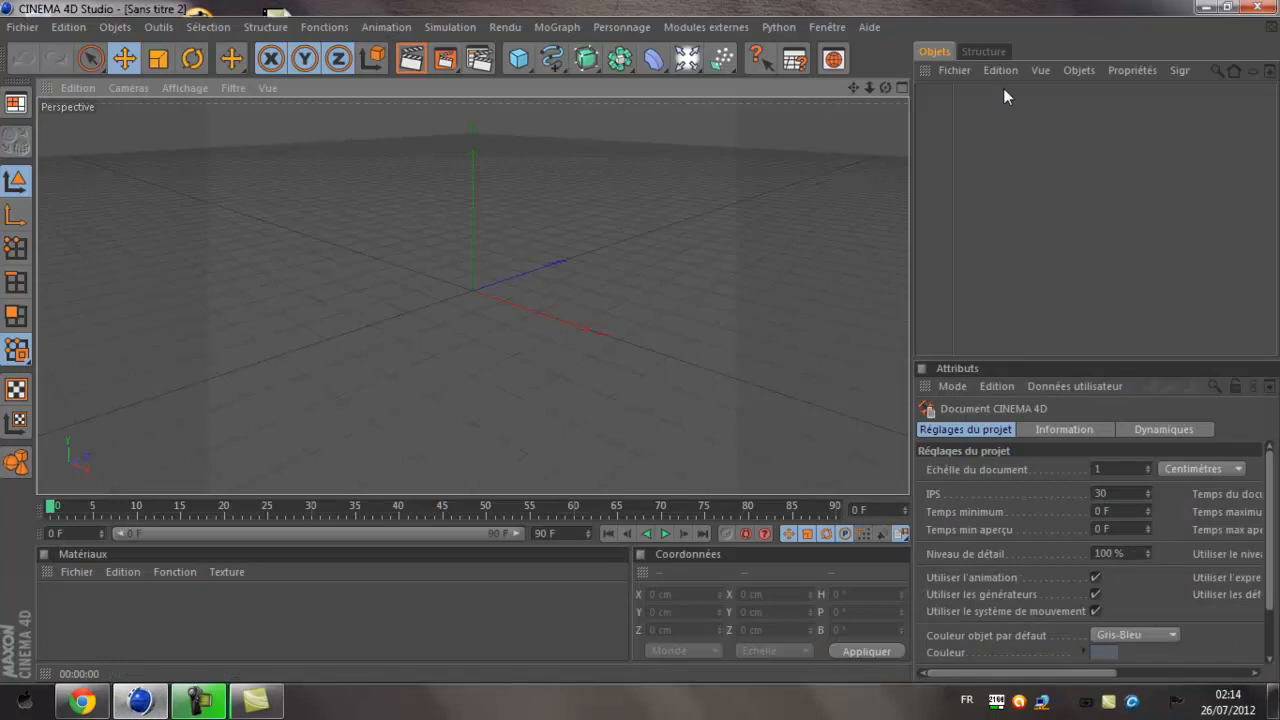
click(479, 59)
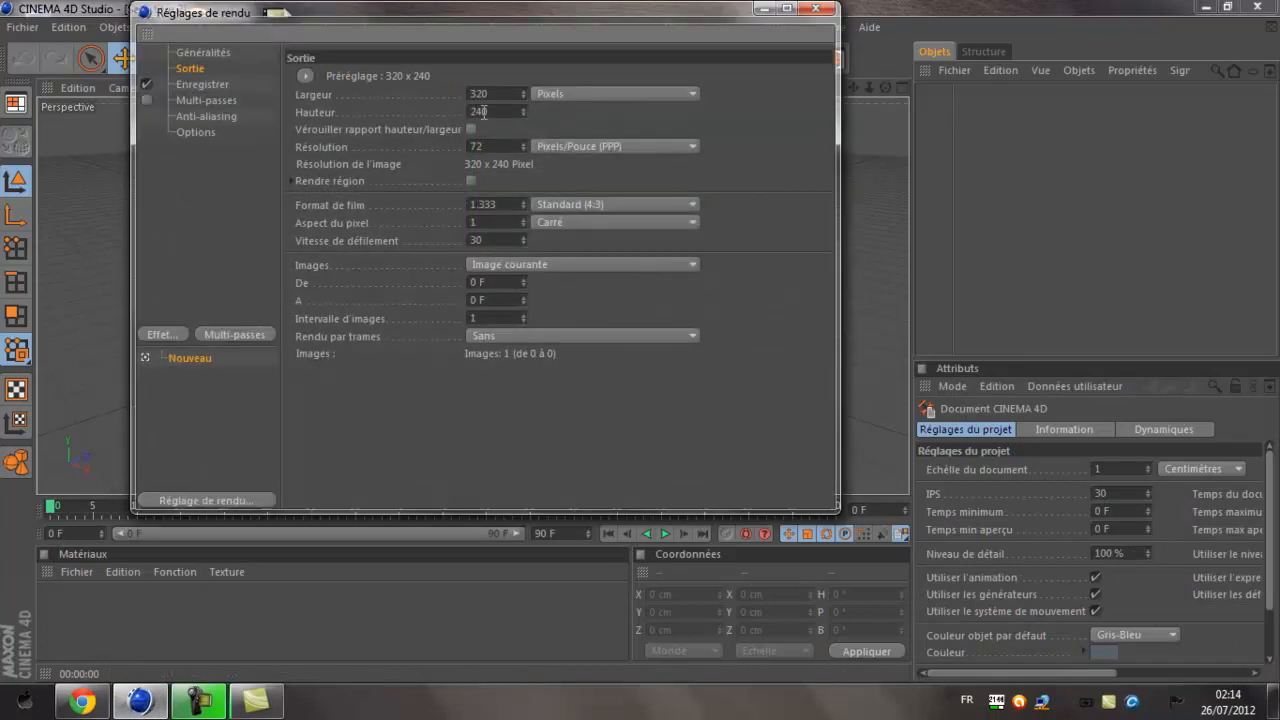
click(311, 79)
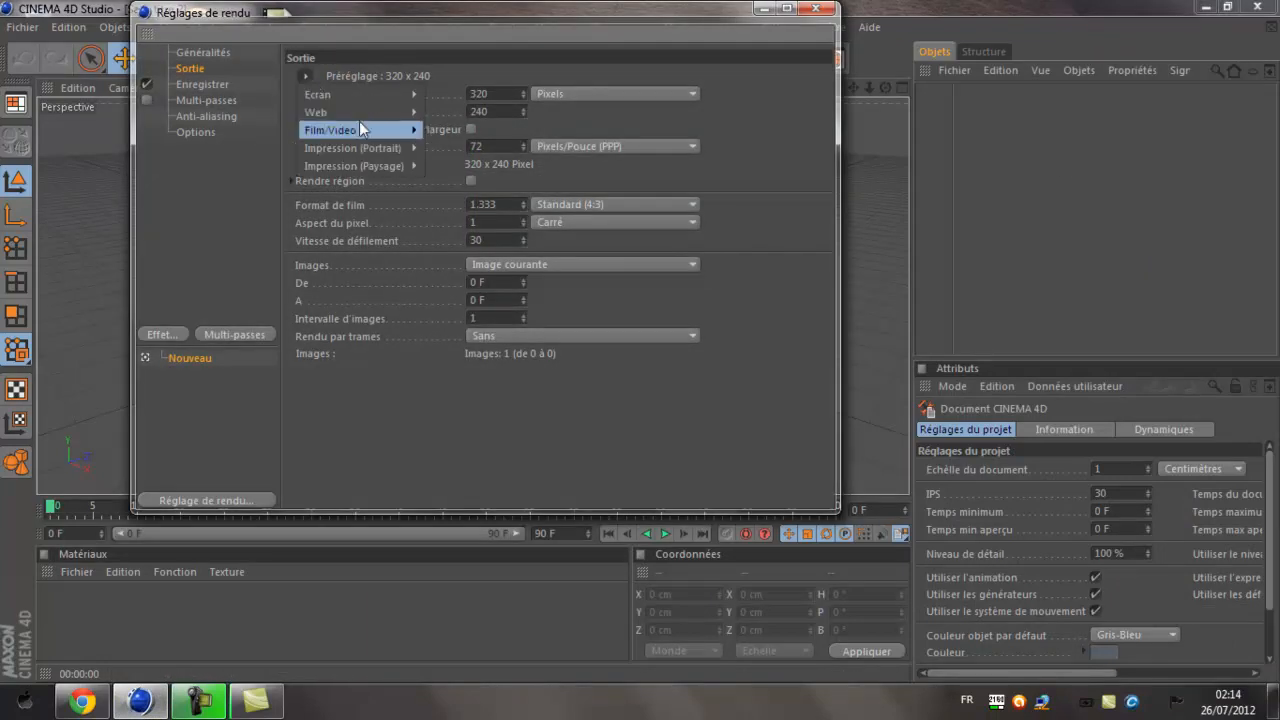
mouse_move(369, 126)
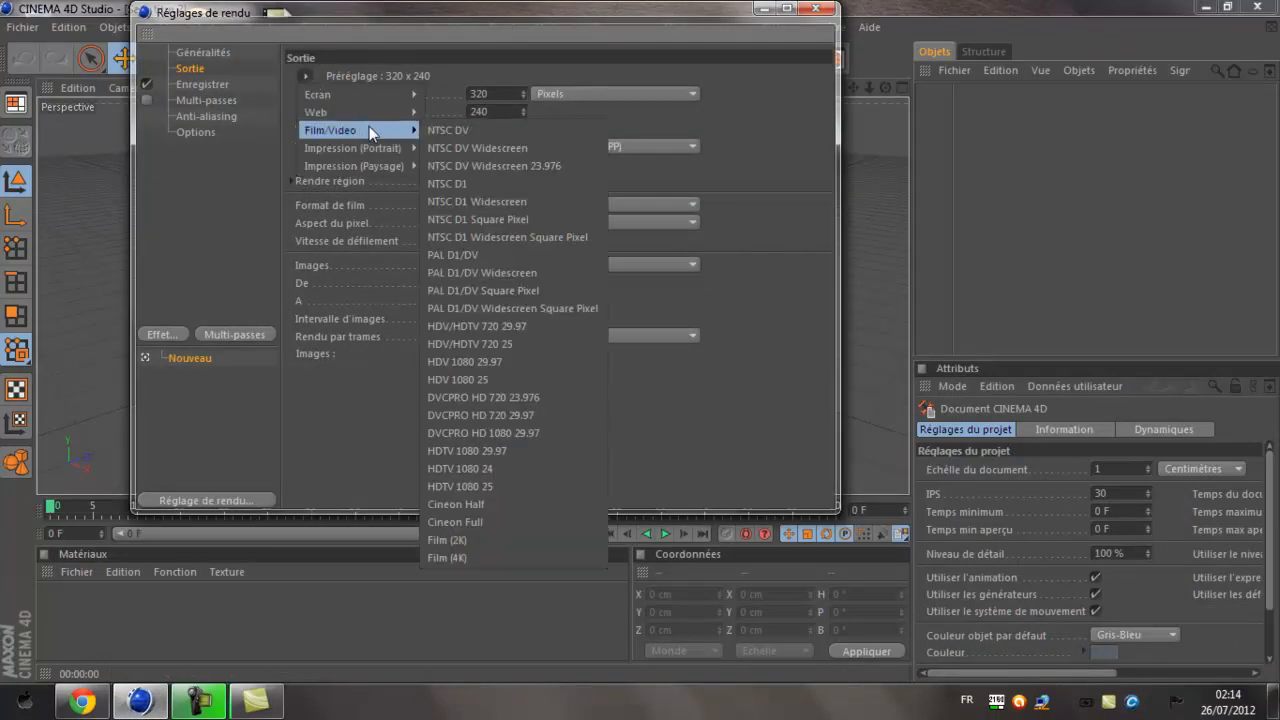
click(543, 326)
click(824, 8)
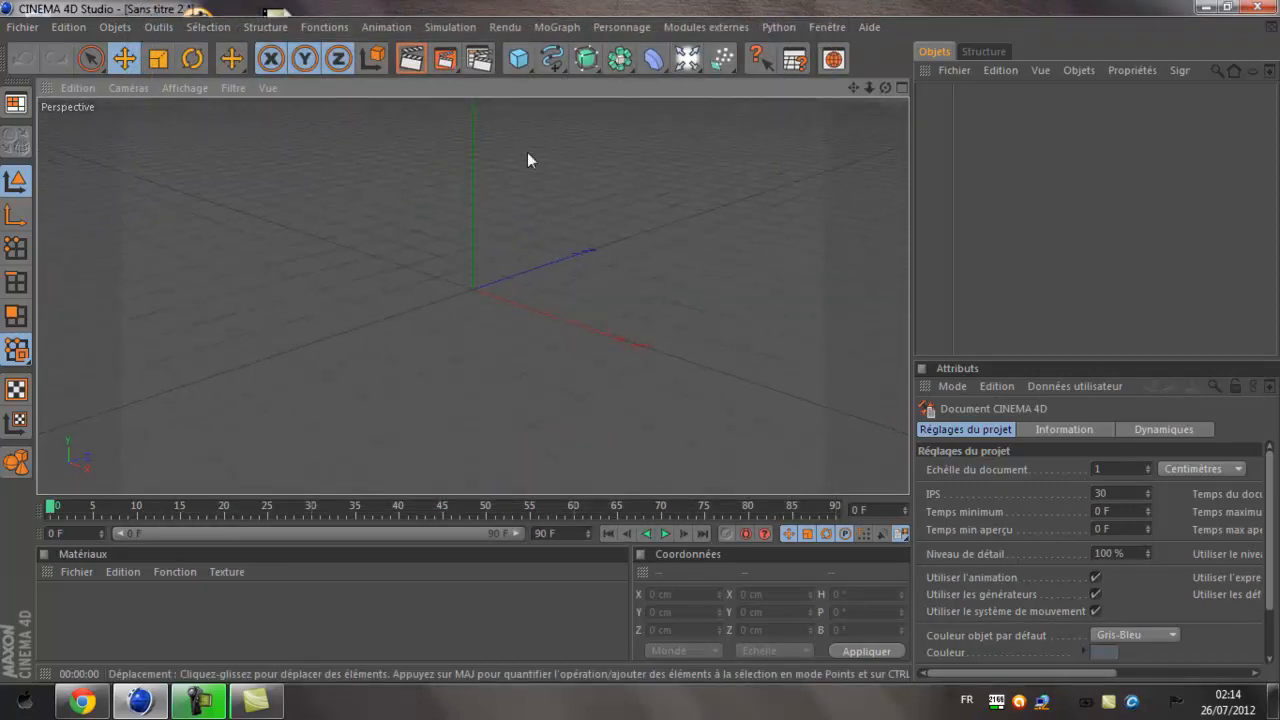
Add a plane as the floor and stretch it to about 921 cm wide by 529 cm high.
click(518, 58)
click(782, 112)
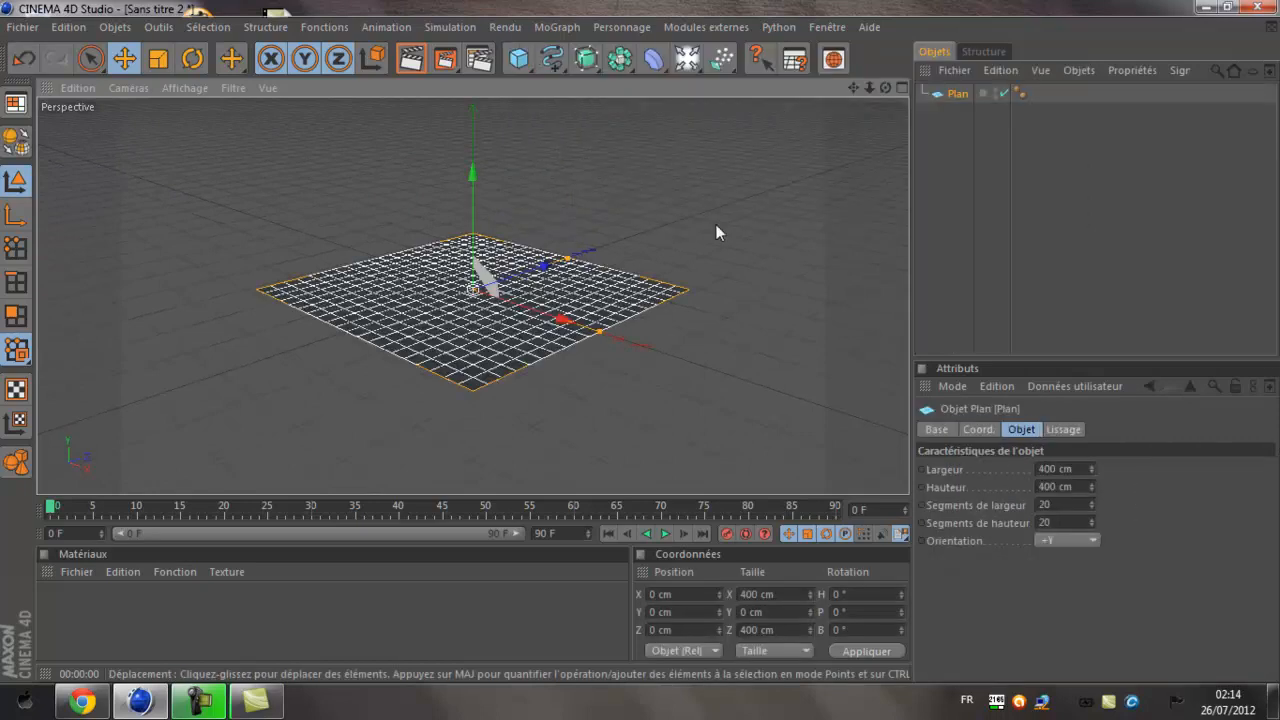
drag(573, 266, 593, 249)
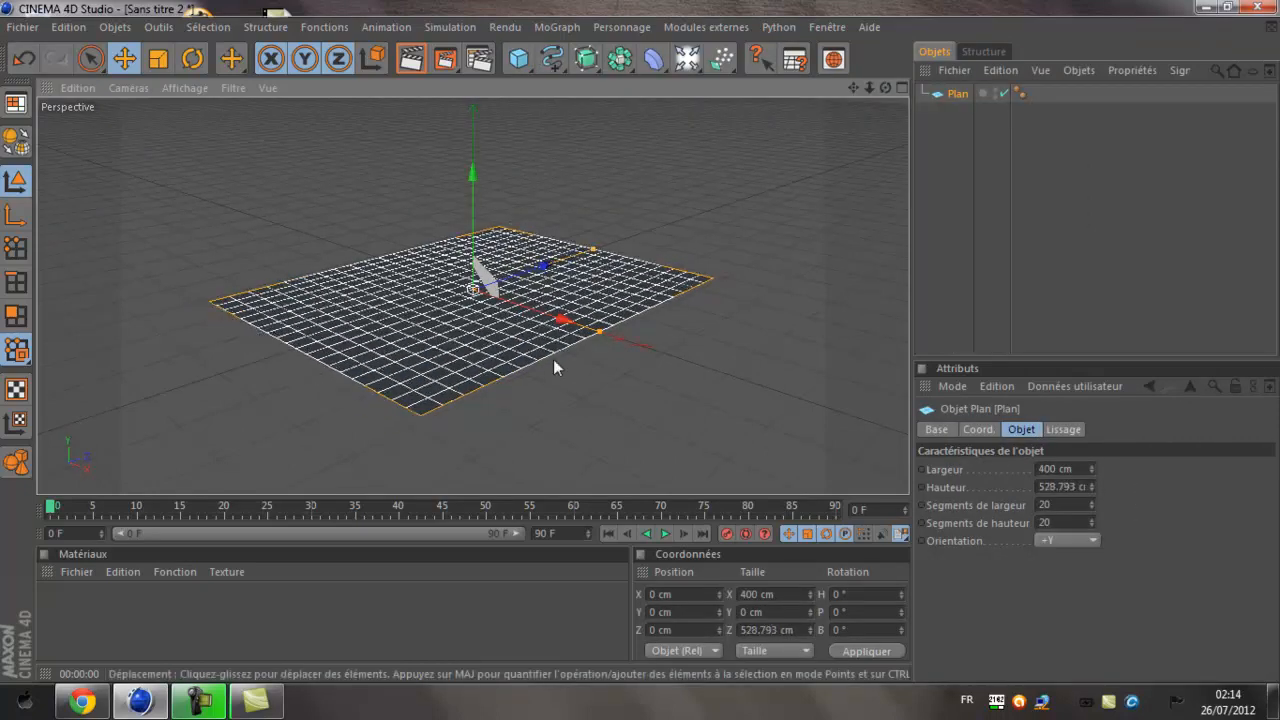
drag(599, 332, 851, 414)
click(1001, 173)
drag(885, 88, 925, 62)
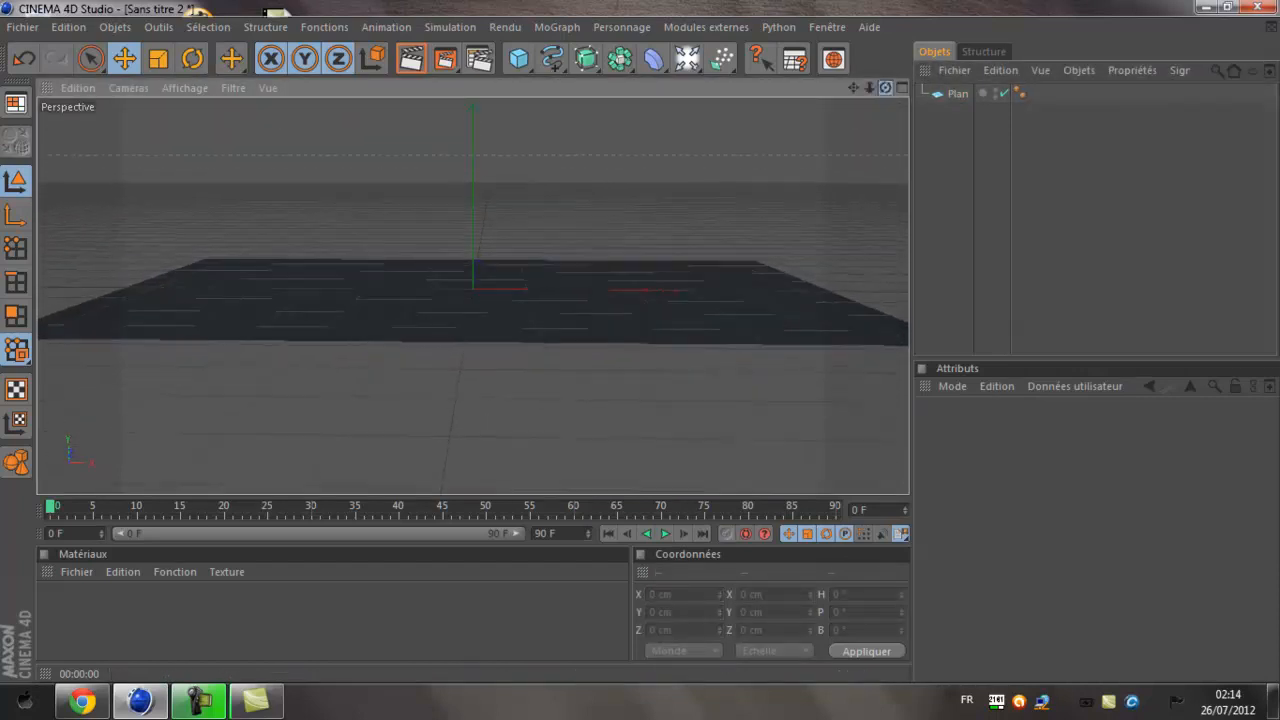
Extend the floor plane's height to about 737 cm.
click(686, 59)
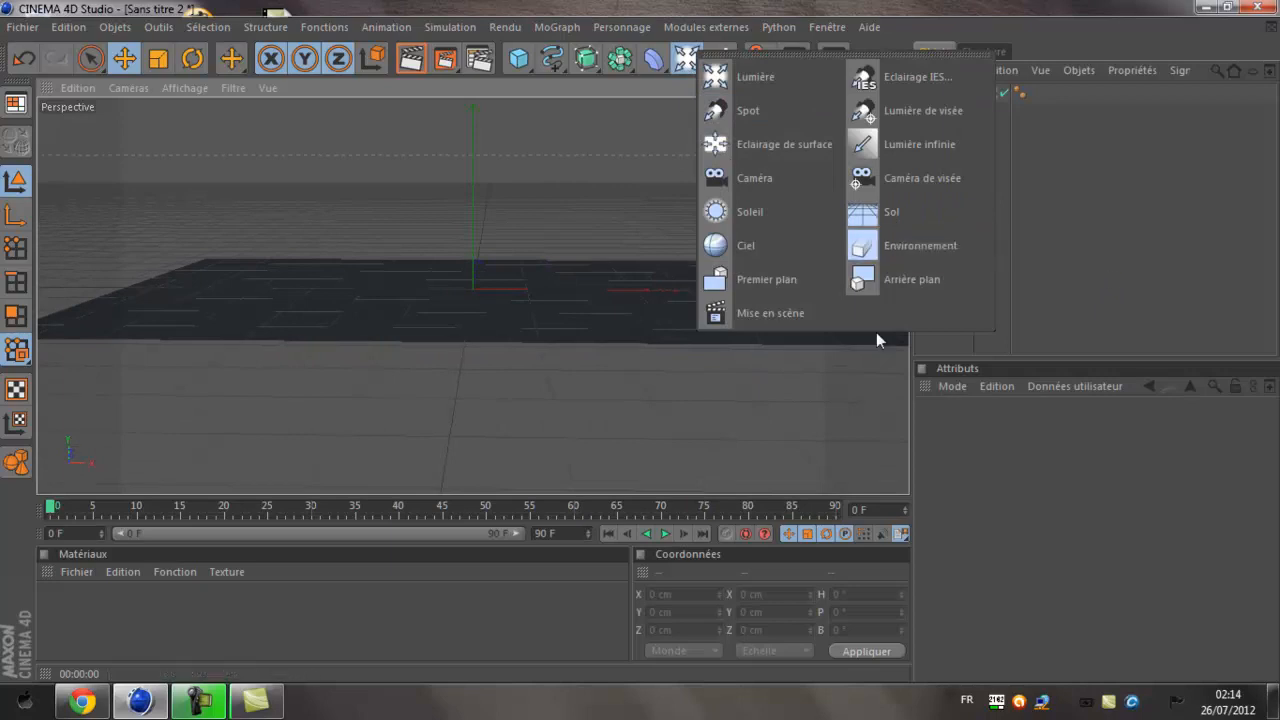
click(558, 277)
click(694, 271)
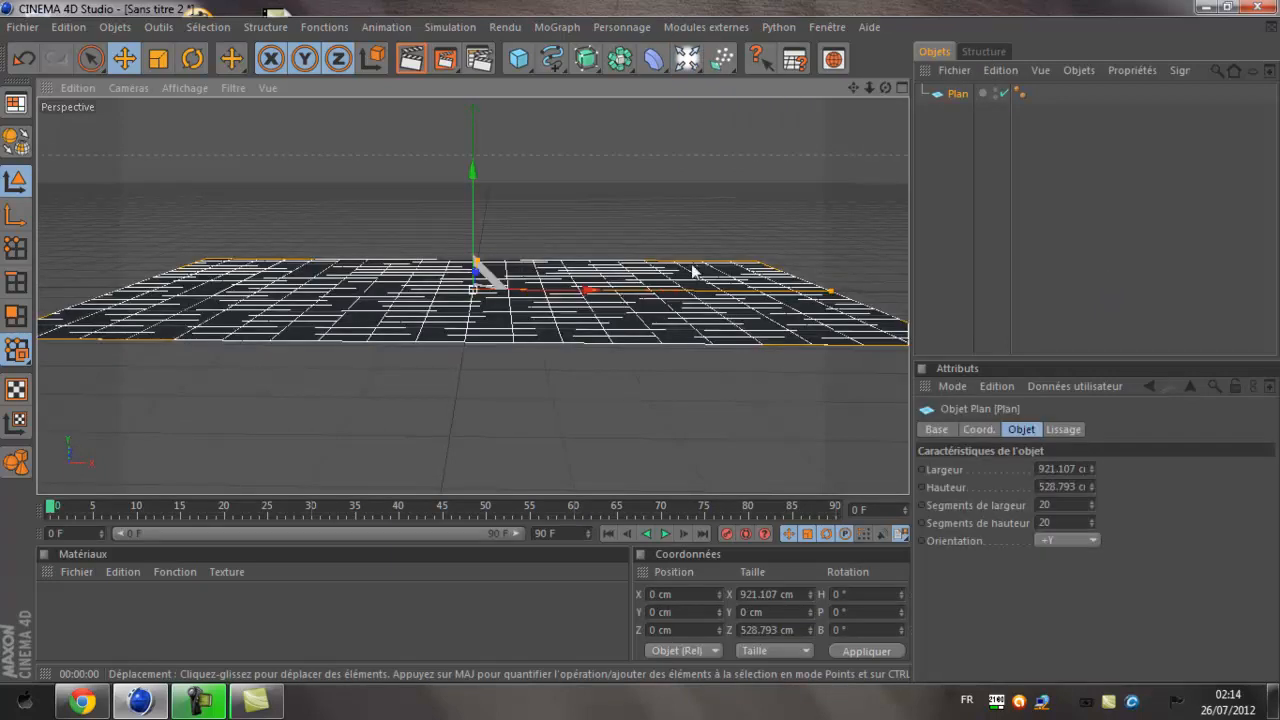
drag(885, 88, 780, 135)
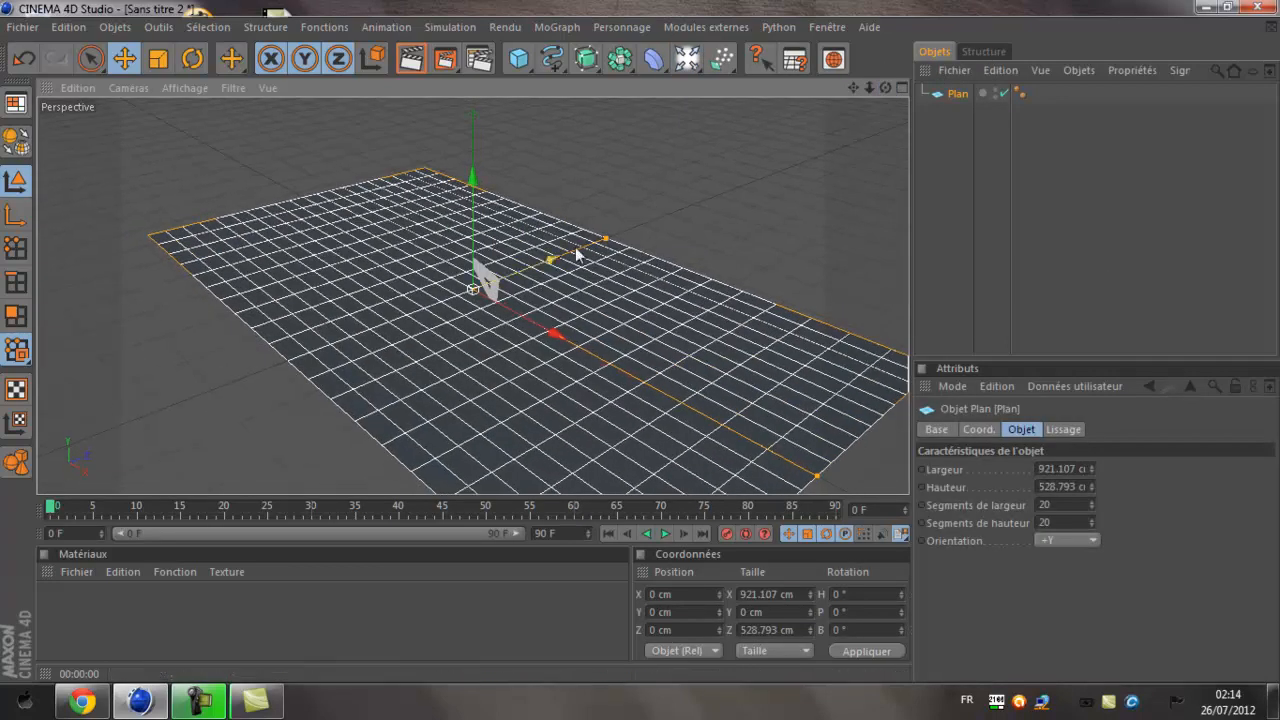
drag(606, 239, 648, 221)
Duplicate the floor plane and rotate the copy 90° in H, P and B so it stands upright.
click(1019, 92)
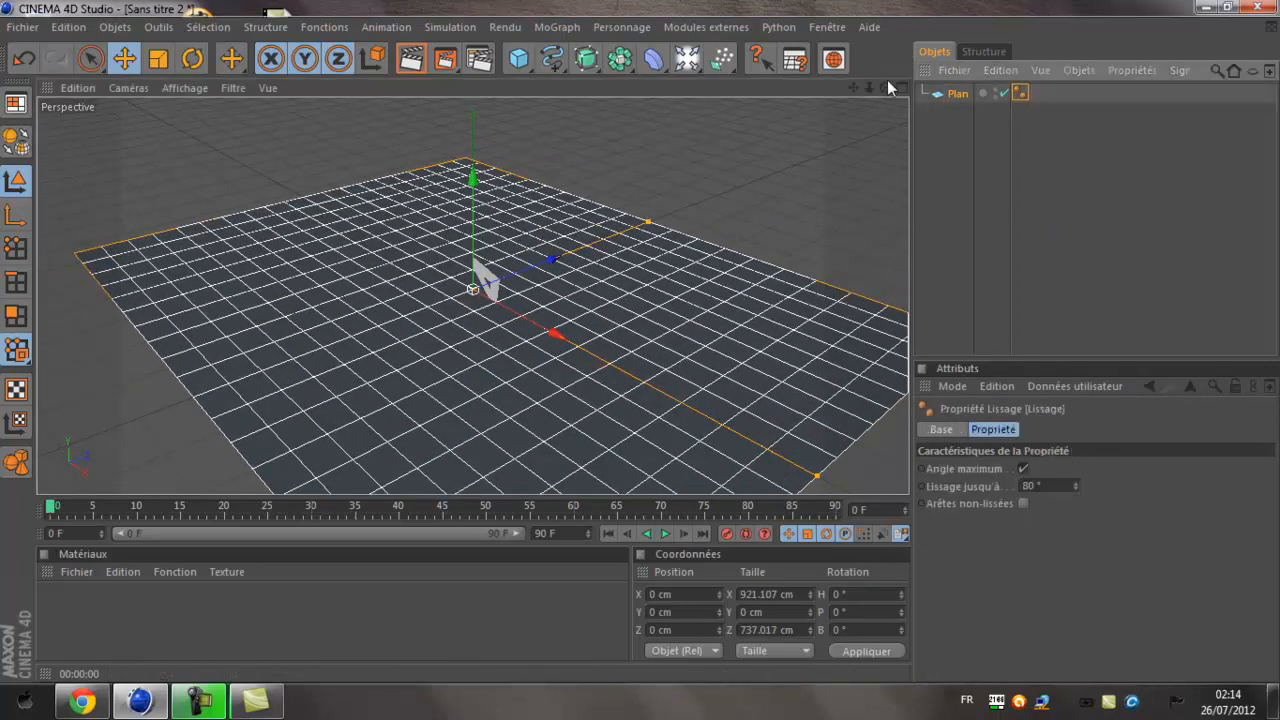
key(ctrl+c)
key(ctrl+v)
drag(885, 87, 679, 250)
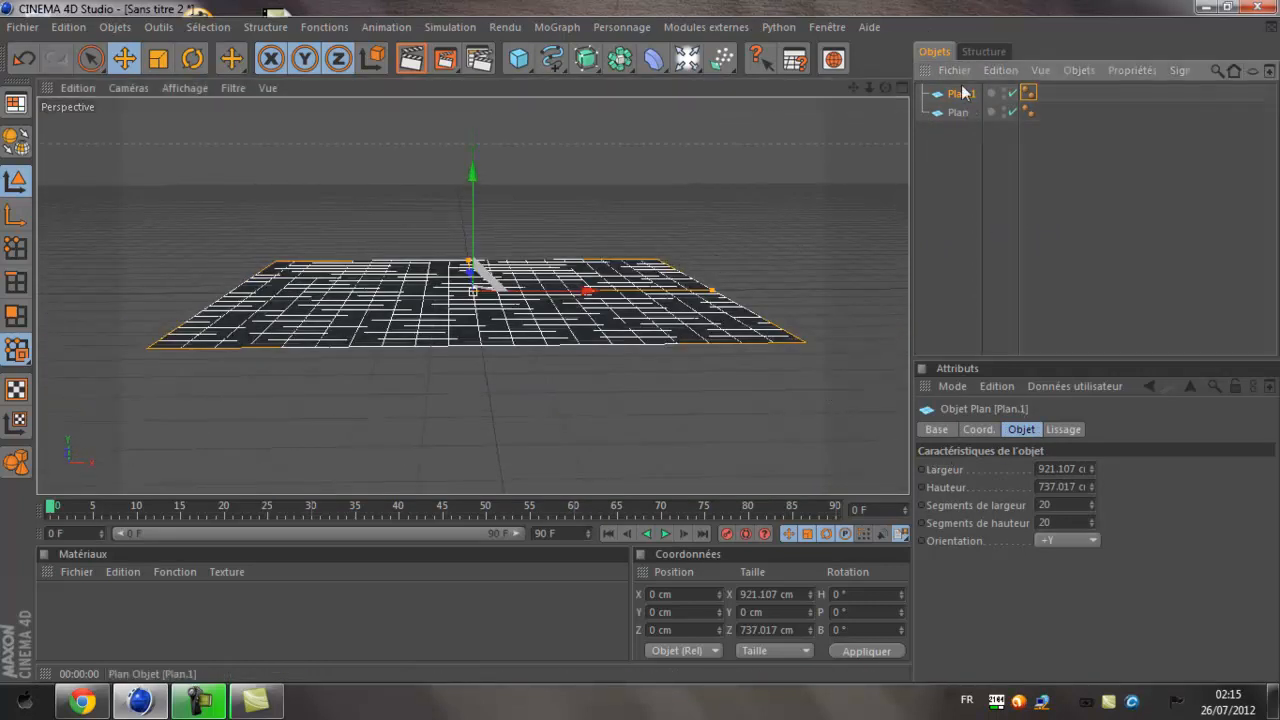
click(990, 430)
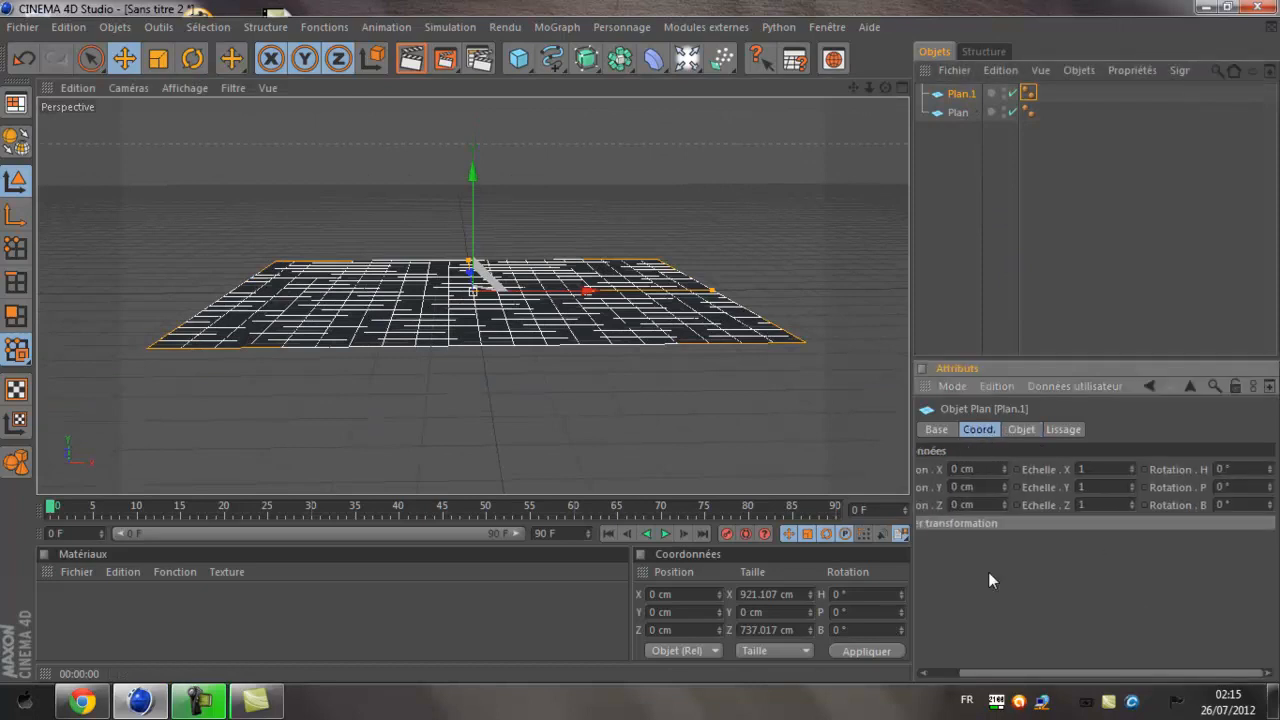
text(90)
key(Tab)
text(90)
key(Tab)
text(90)
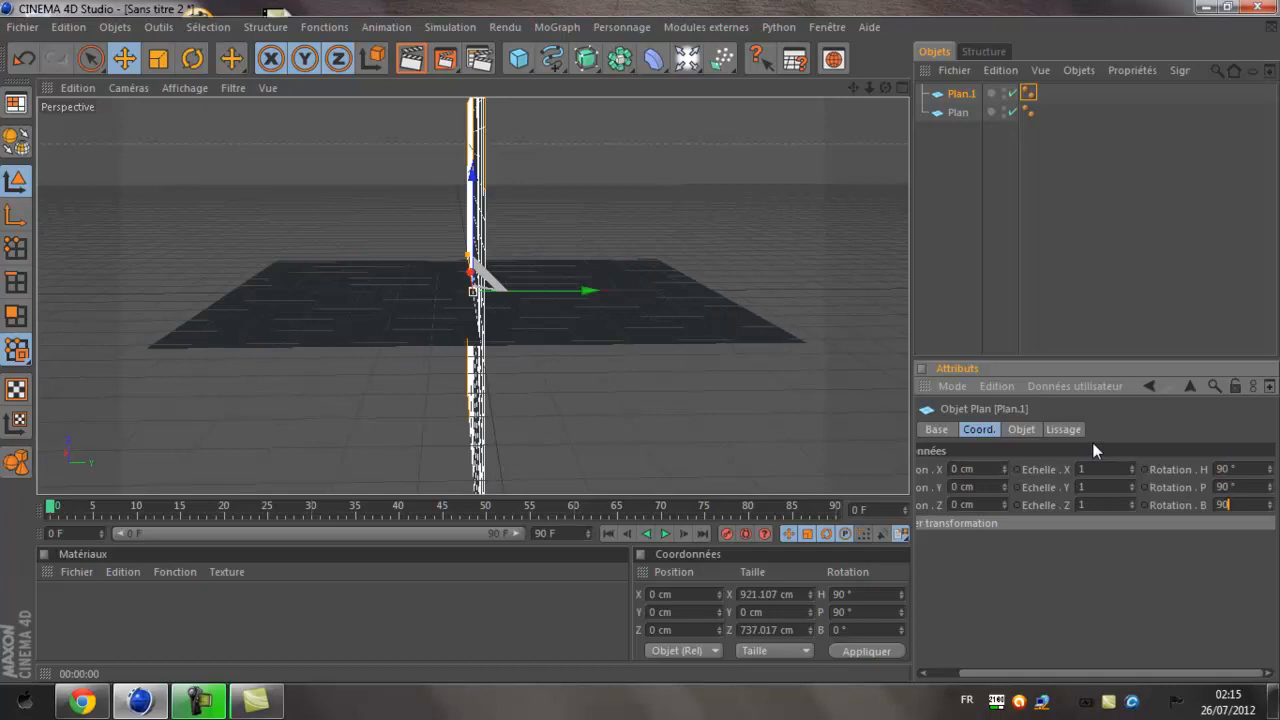
key(Return)
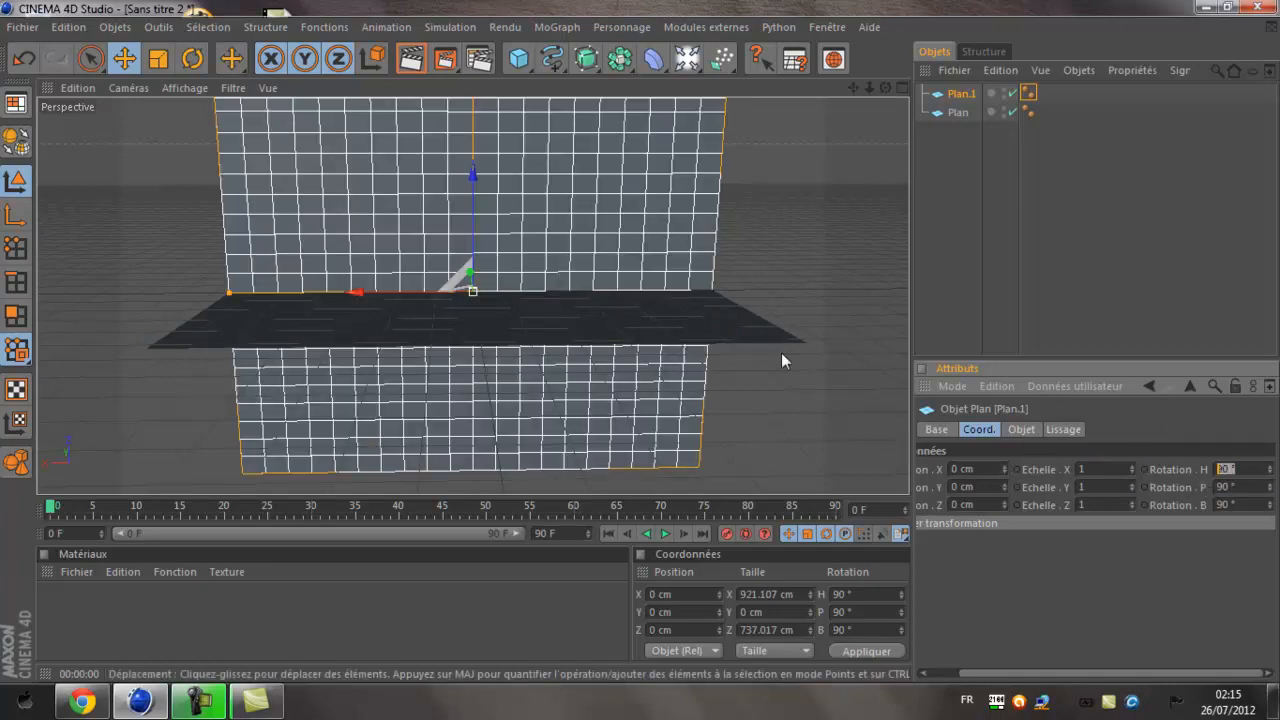
Move the upright plane to the floor's rear edge at about Z 358 cm as the back wall.
drag(885, 88, 673, 168)
mouse_move(472, 291)
mouse_down()
mouse_move(457, 288)
mouse_move(471, 289)
mouse_up()
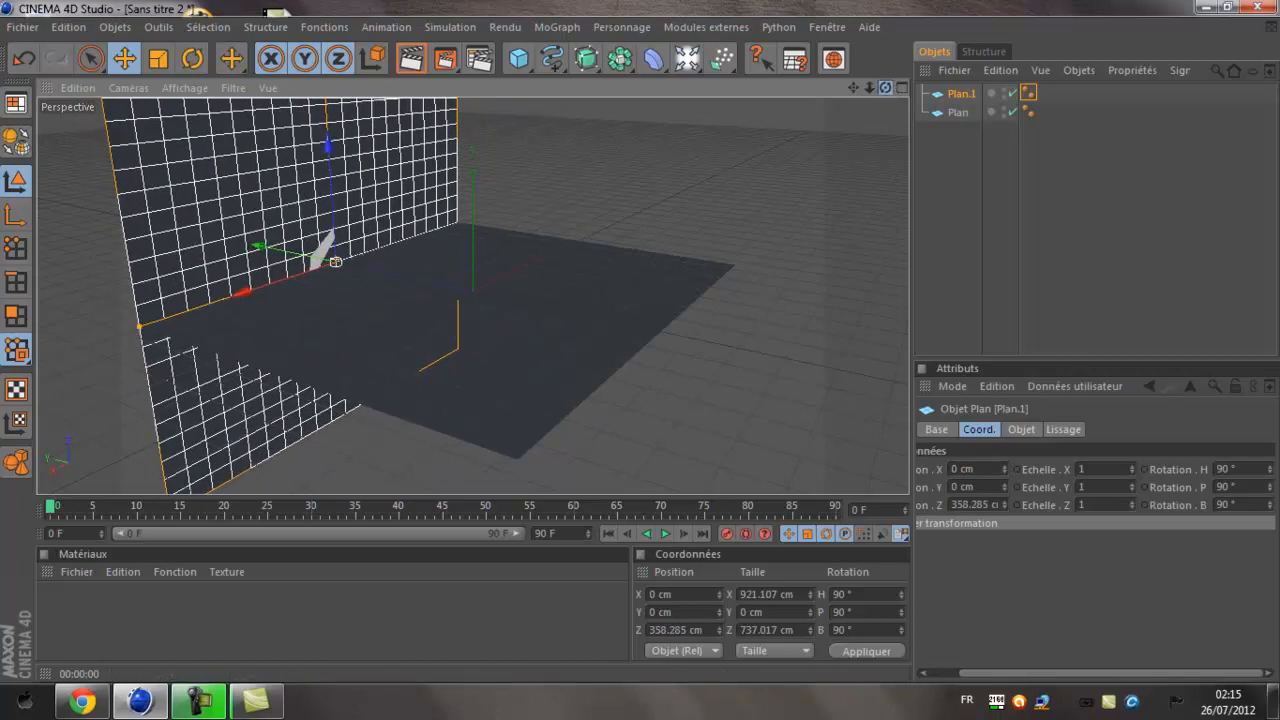
mouse_move(885, 87)
mouse_down()
mouse_move(850, 86)
mouse_move(866, 87)
mouse_up()
Paste another copy of the floor plane and set its H and P rotations to 90°.
click(1014, 193)
key(ctrl+v)
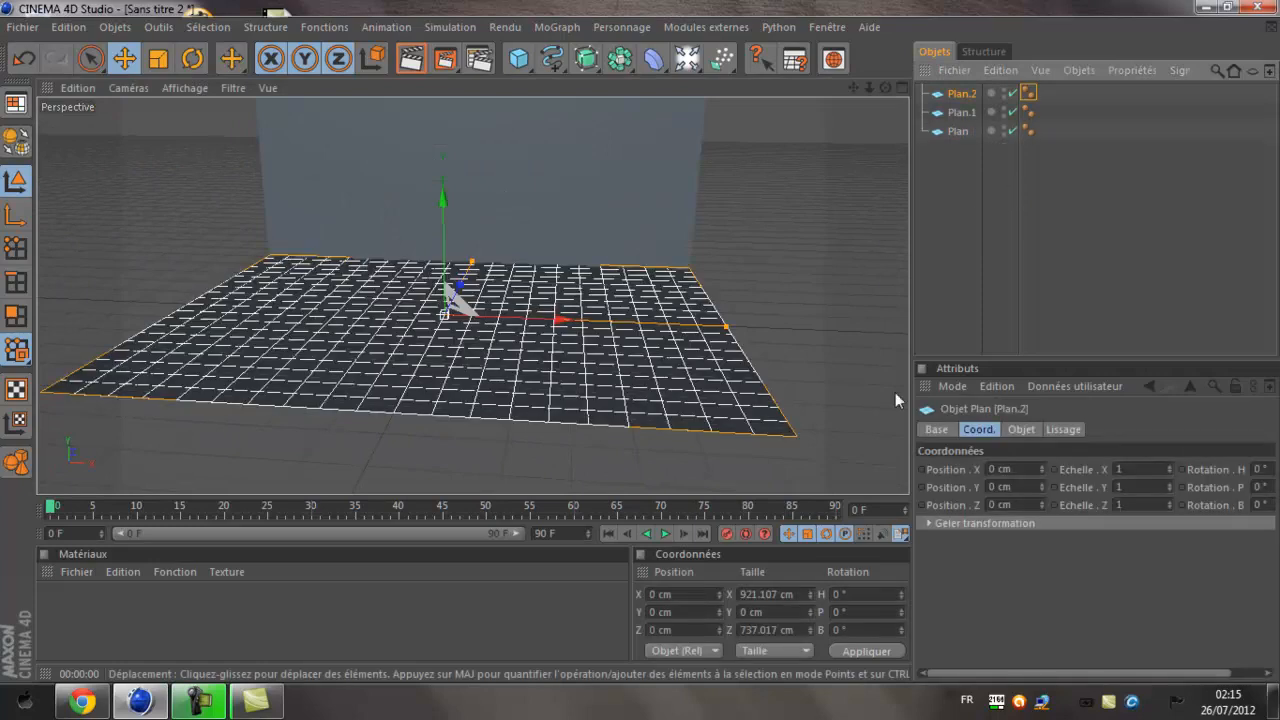
drag(1182, 610, 1142, 610)
text(90)
key(Tab)
text(90)
key(Tab)
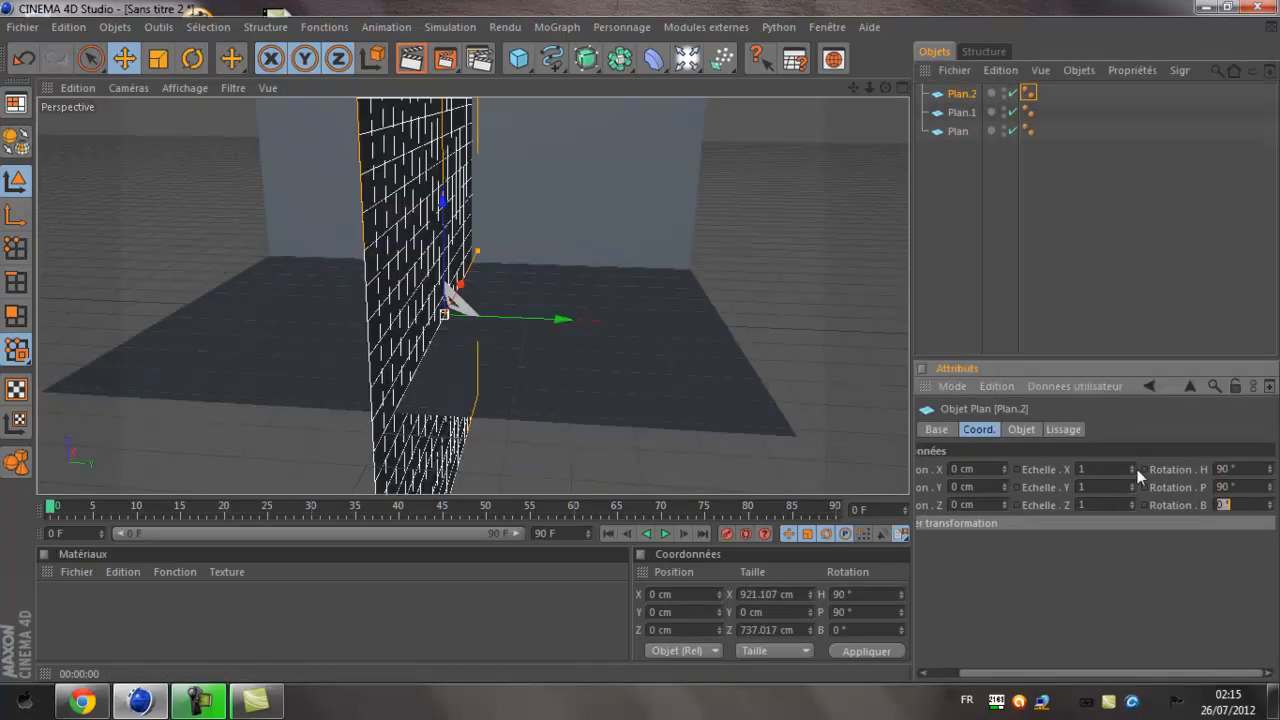
Move the new upright plane to a side edge of the floor and duplicate it as the opposite wall at about X 456 cm.
drag(534, 327, 725, 320)
key(ctrl+c)
key(ctrl+v)
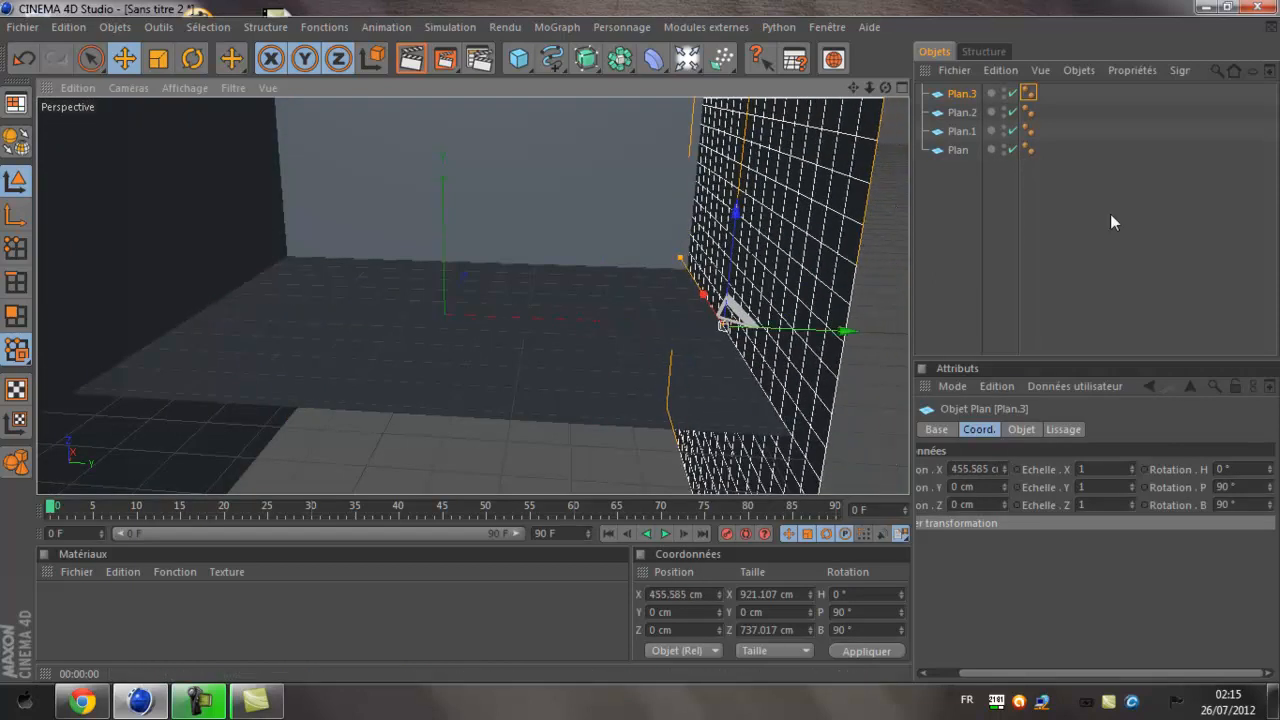
click(1113, 222)
alt+drag(781, 196, 630, 200)
Add a MoGraph Mo Texte object and shift it along X to the middle of the room.
click(557, 27)
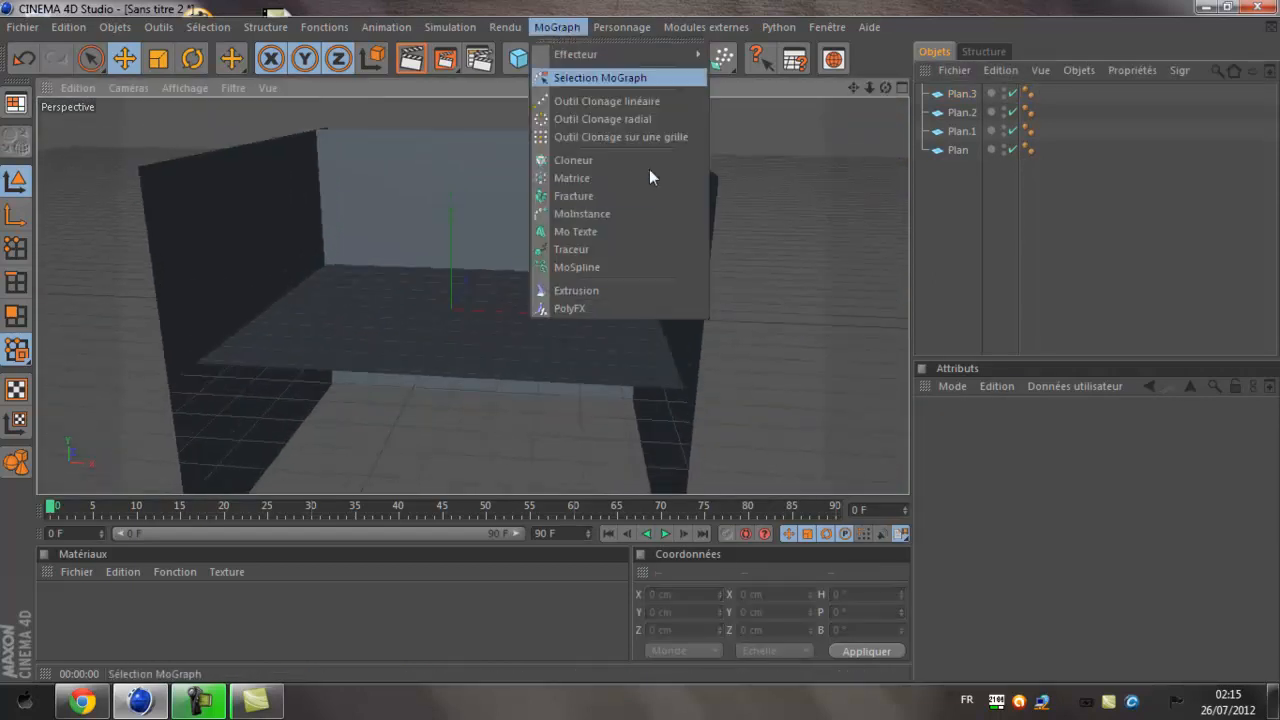
click(619, 231)
drag(560, 314, 455, 314)
click(984, 312)
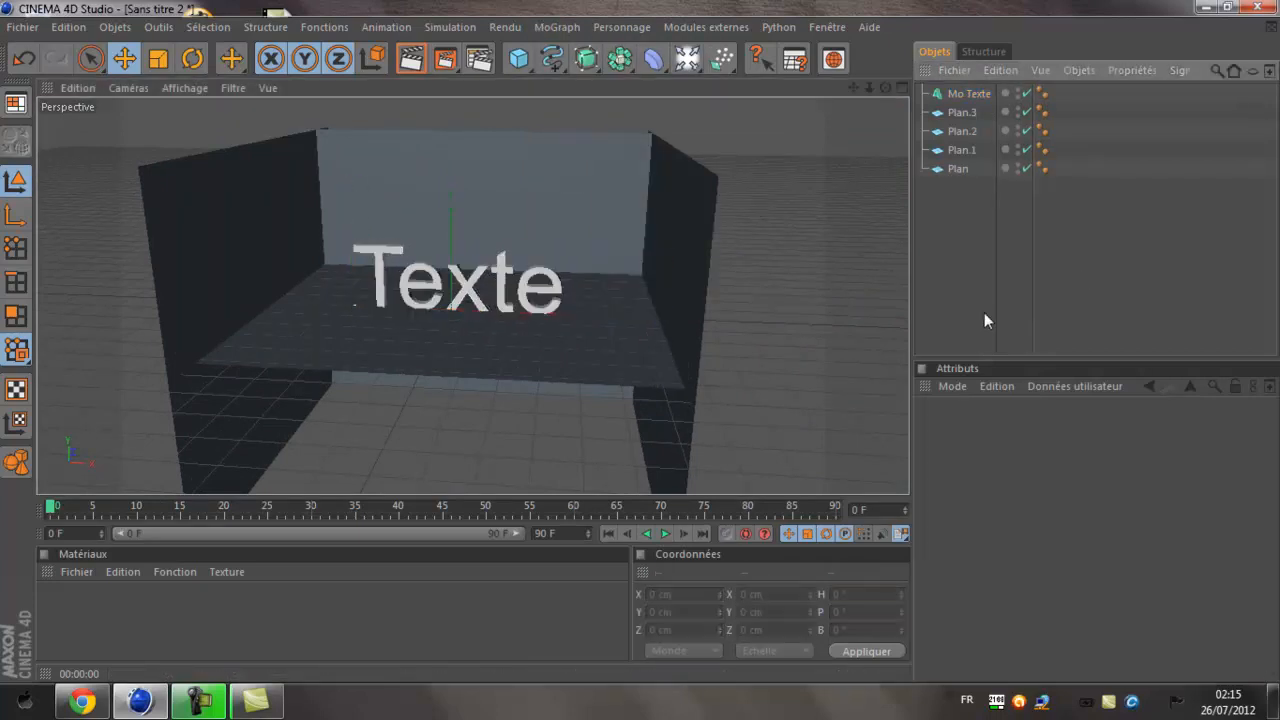
scroll(812, 366, up, 6)
scroll(811, 365, down, 5)
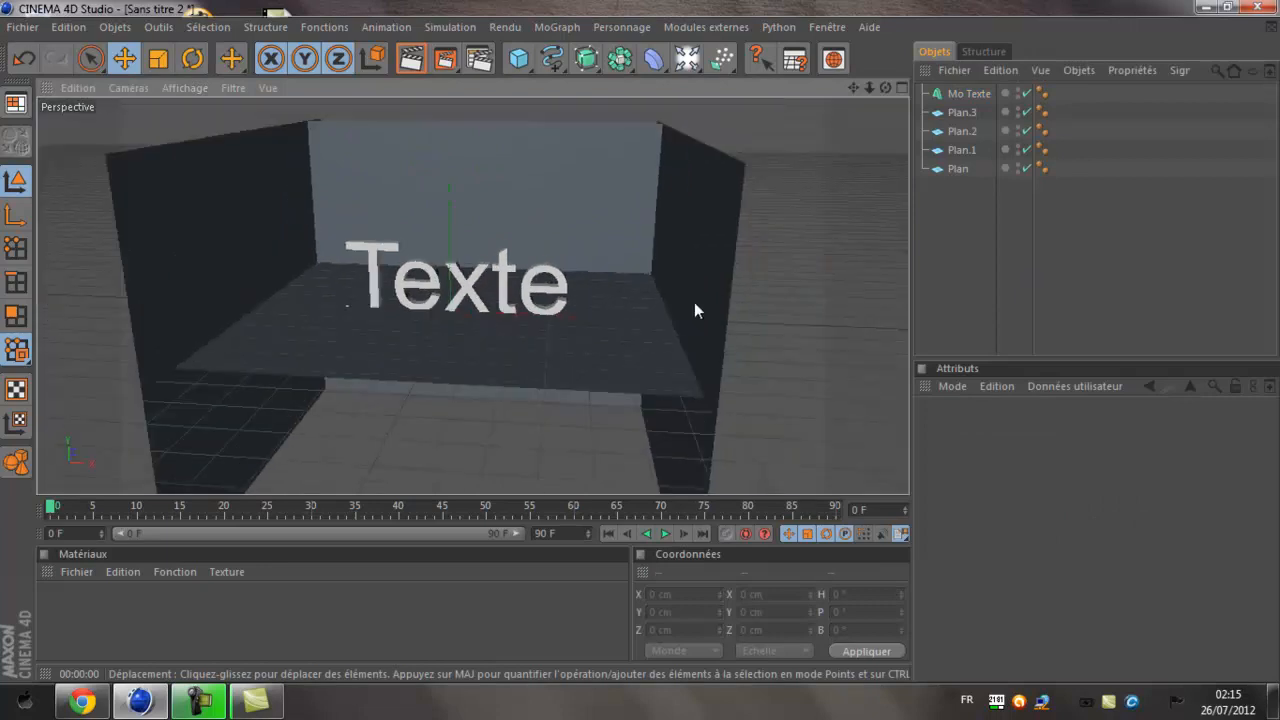
scroll(695, 116, up, 4)
scroll(694, 113, down, 3)
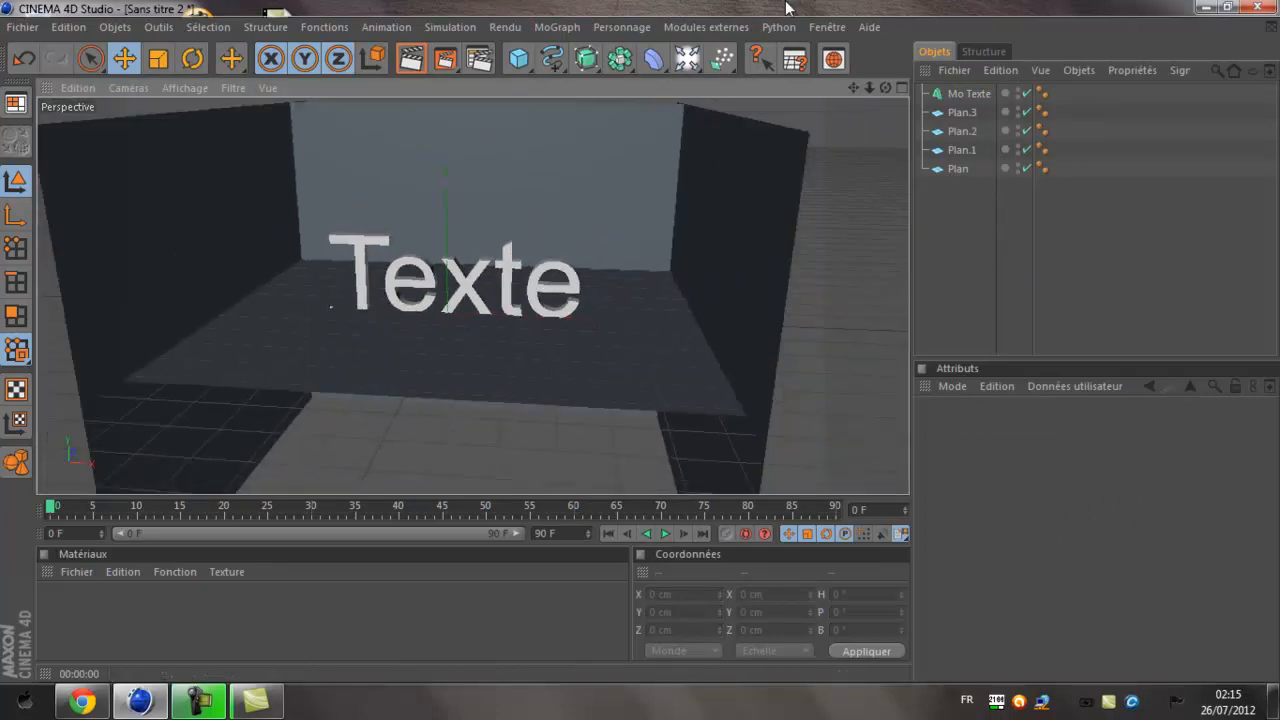
Browse the previews of the studio scenes in the _Studios folder of the GreyscalegorillaHDRILightKitPro1.5 library.
click(830, 62)
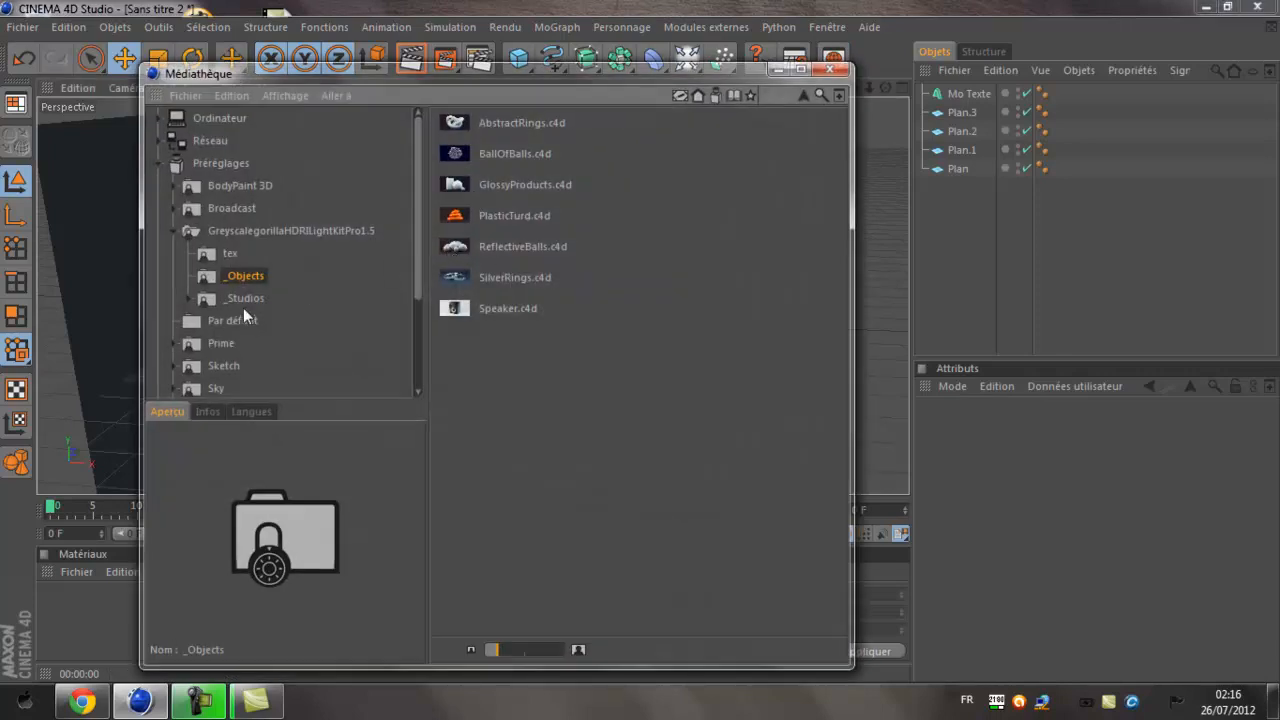
click(245, 300)
click(592, 249)
click(532, 372)
click(528, 432)
click(540, 500)
click(555, 339)
click(561, 217)
click(550, 279)
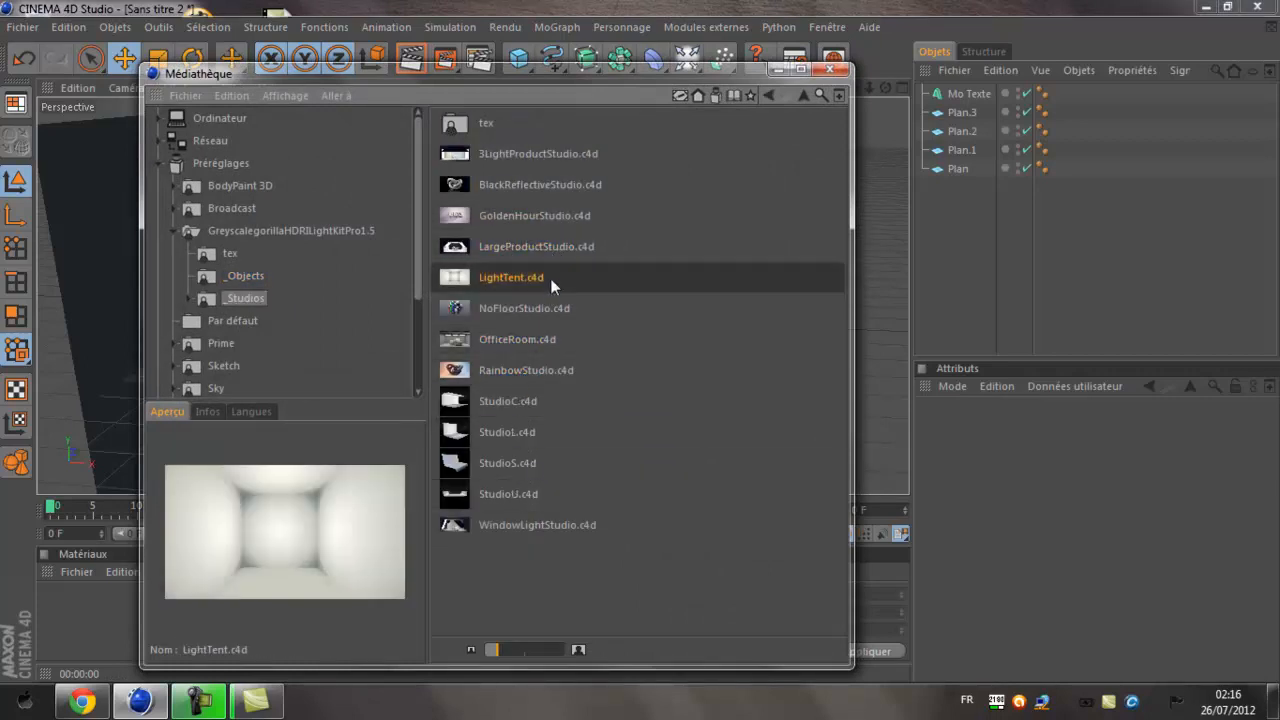
Open LargeProductStudio.c4d from the studio presets and delete its Replace Me object.
click(550, 246)
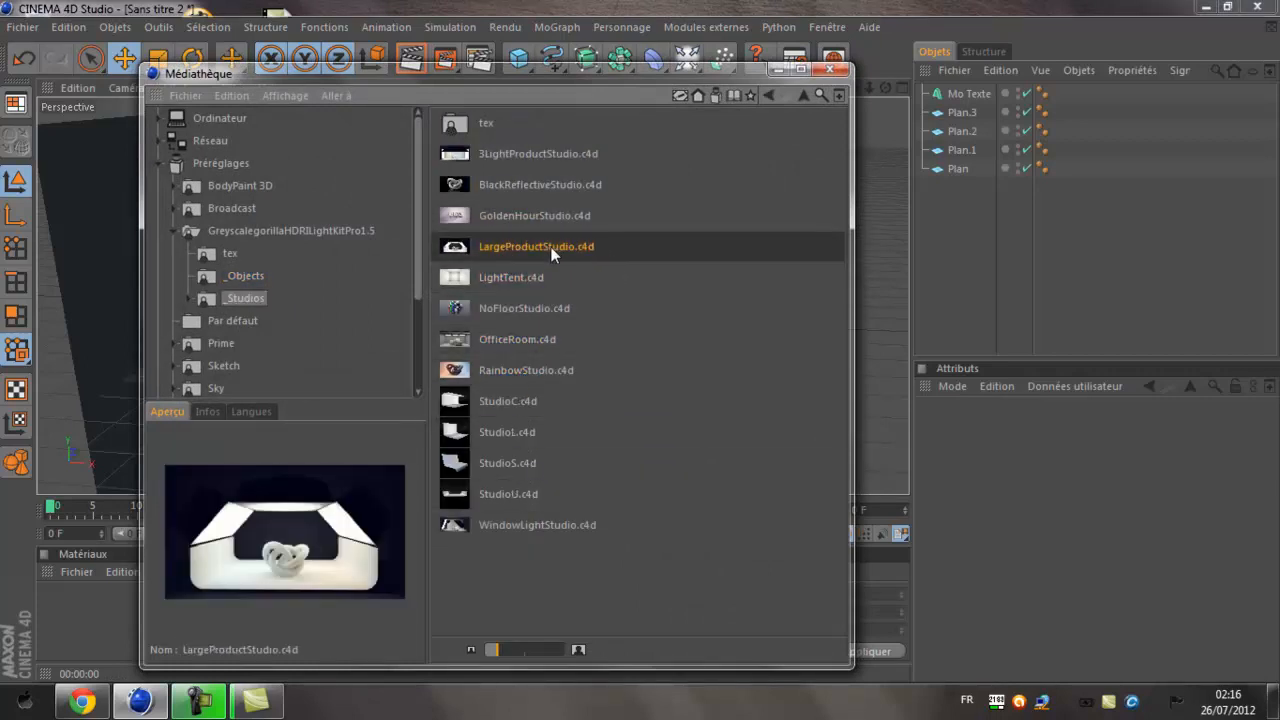
click(831, 71)
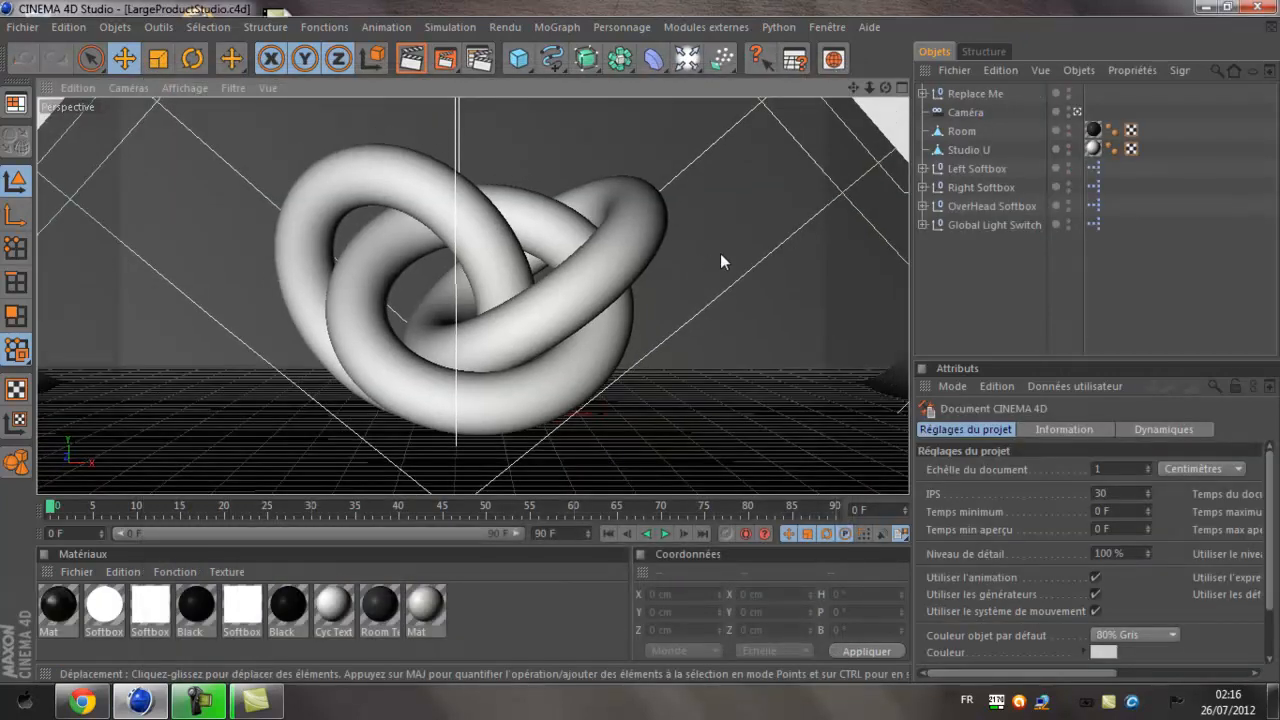
scroll(725, 253, down, 5)
click(940, 92)
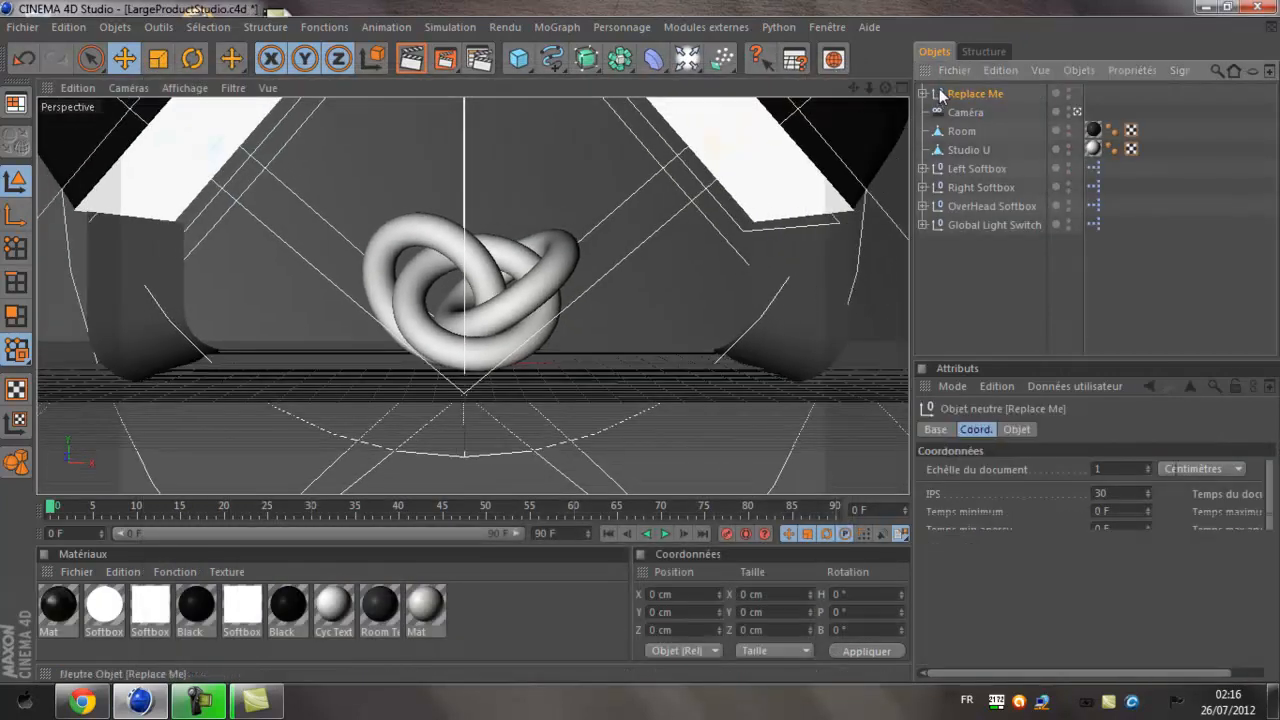
key(Delete)
mouse_move(853, 88)
mouse_down()
mouse_move(853, 187)
mouse_move(853, 10)
mouse_move(853, 97)
mouse_move(872, 103)
mouse_up()
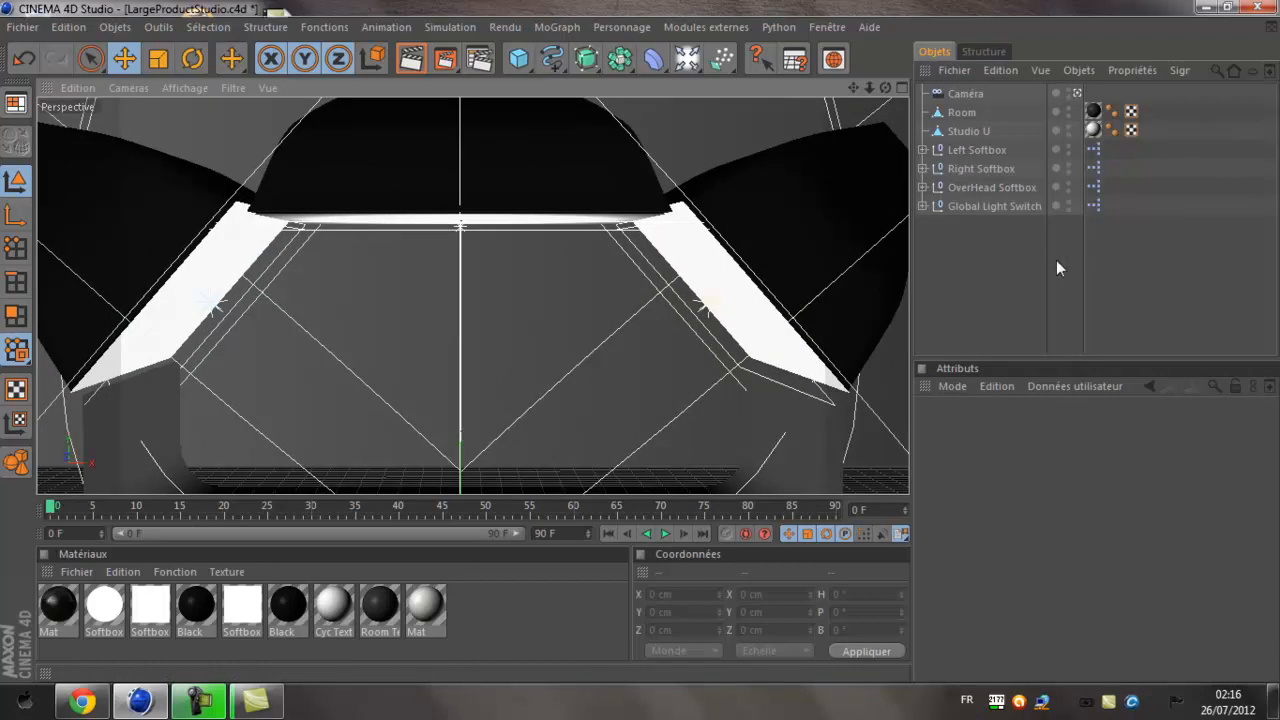
Open WindowLightStudio.c4d from the studio presets and examine its lighting setup.
click(845, 57)
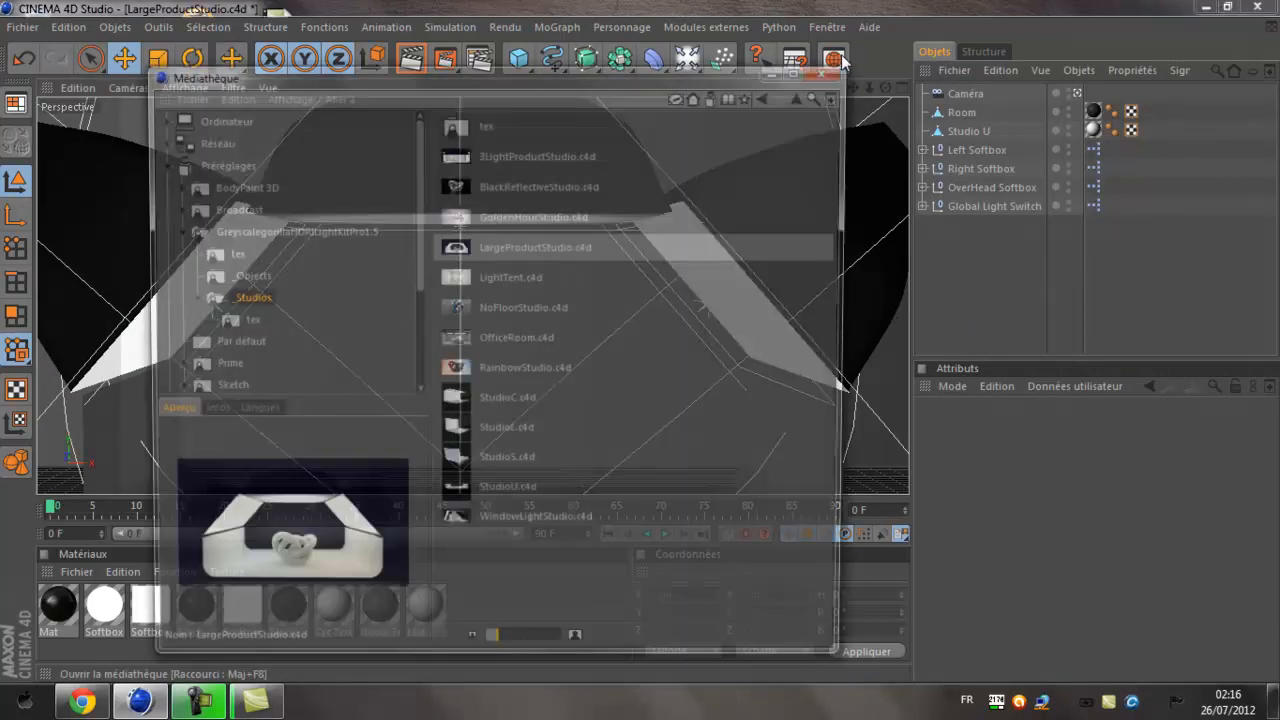
double_click(535, 527)
click(829, 69)
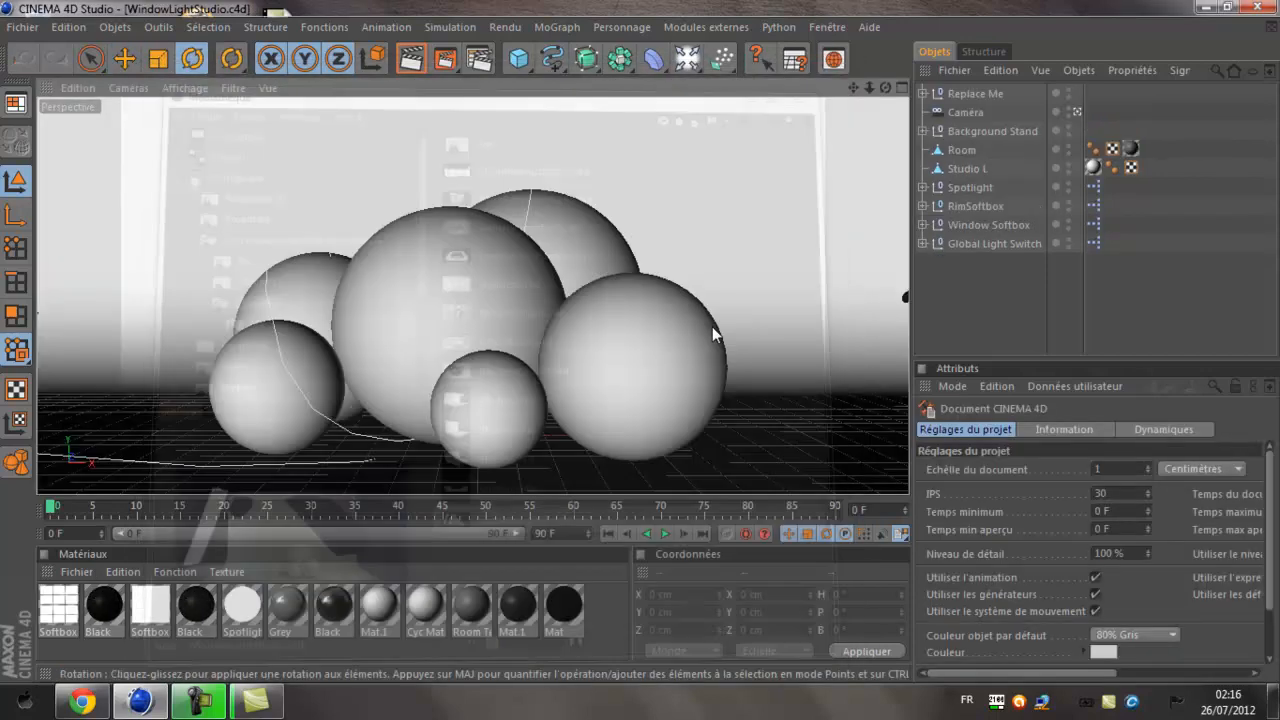
scroll(704, 324, down, 6)
scroll(281, 232, down, 5)
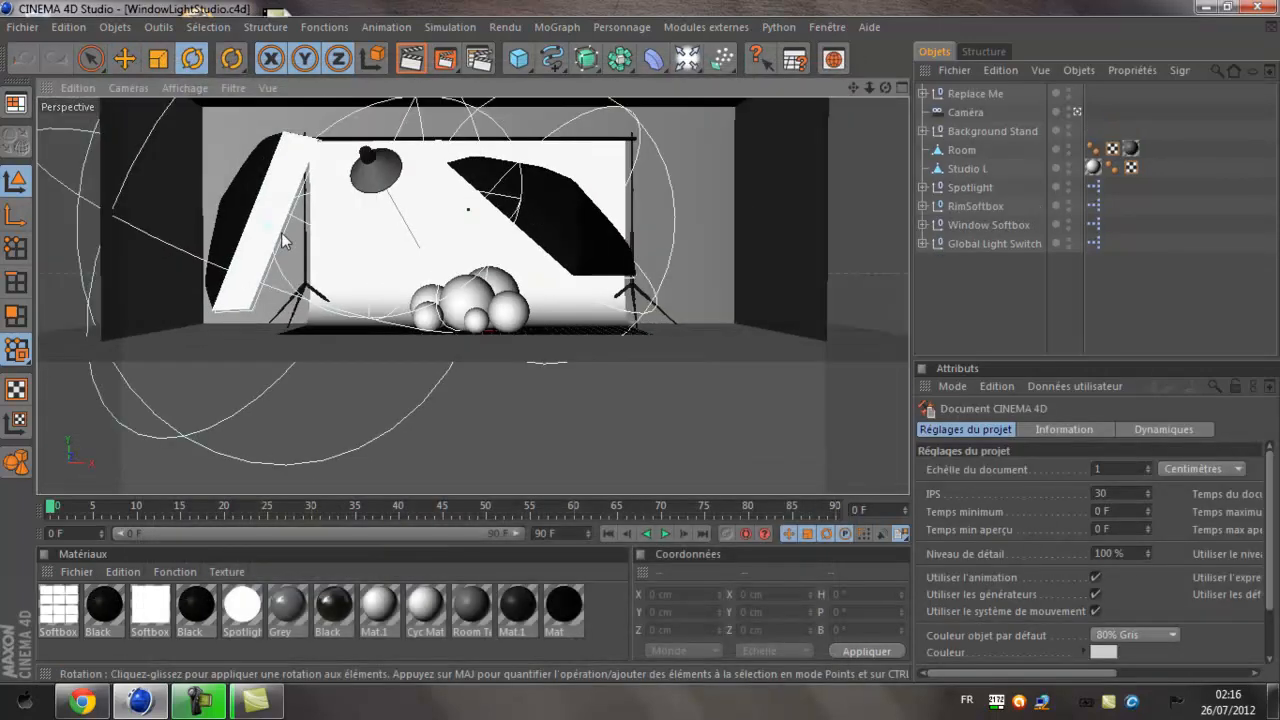
scroll(320, 234, up, 7)
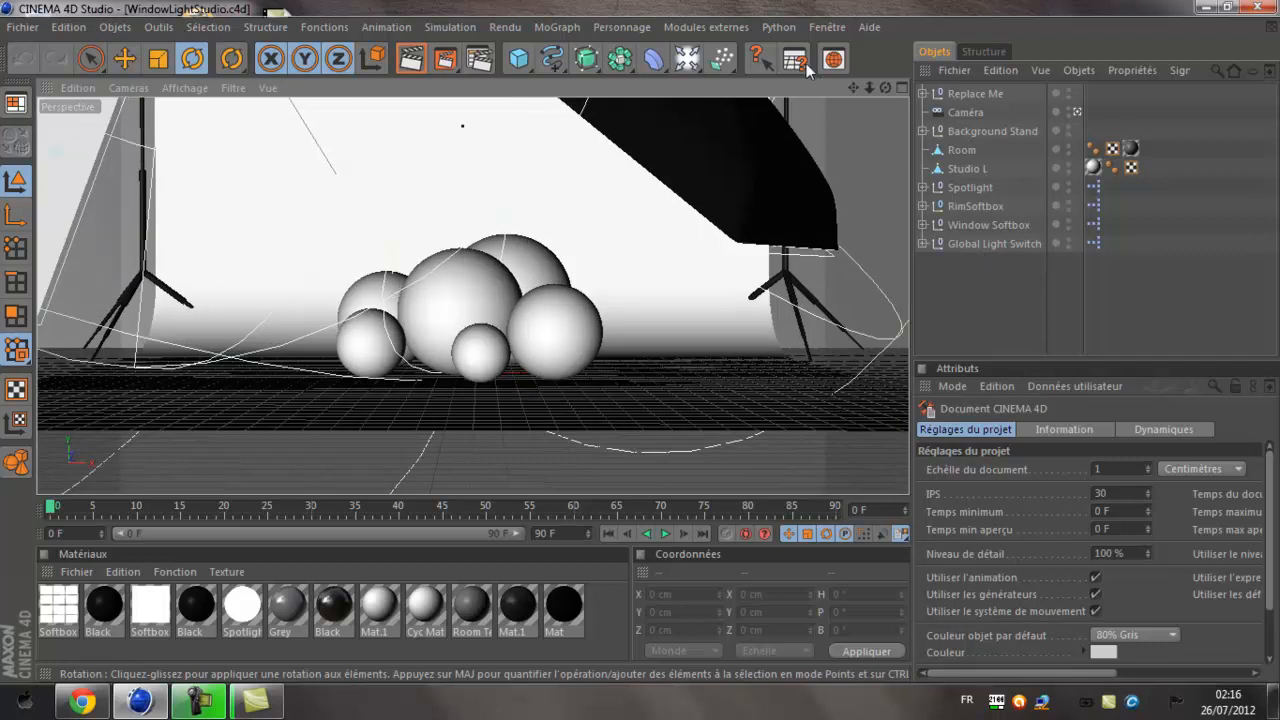
Close the WindowLightStudio.c4d and LargeProductStudio.c4d projects without saving their changes.
click(30, 35)
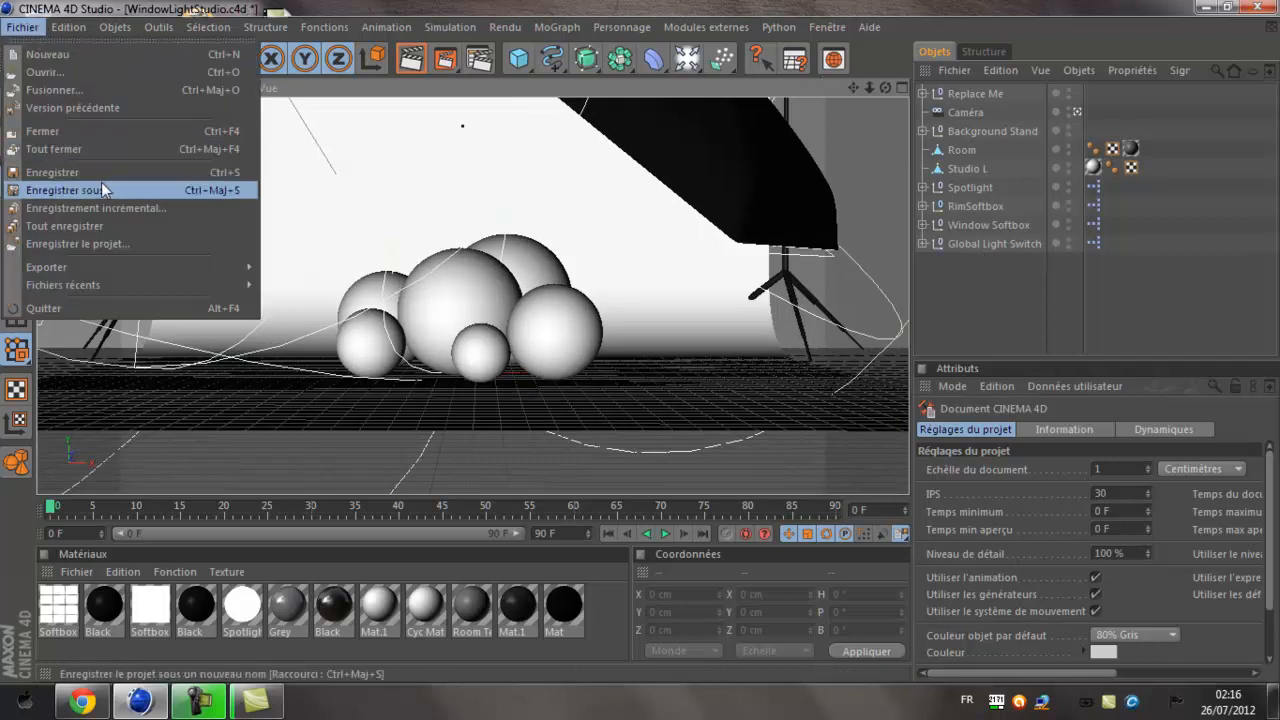
click(92, 133)
click(663, 414)
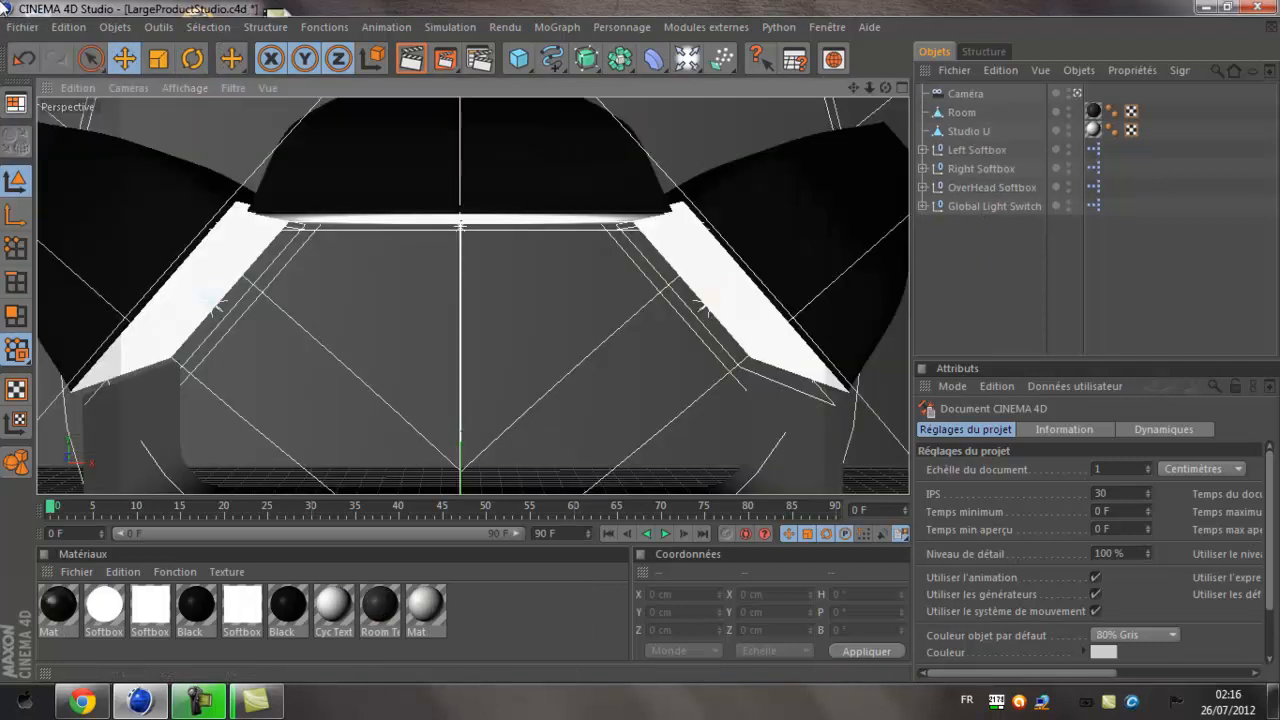
click(22, 27)
click(86, 148)
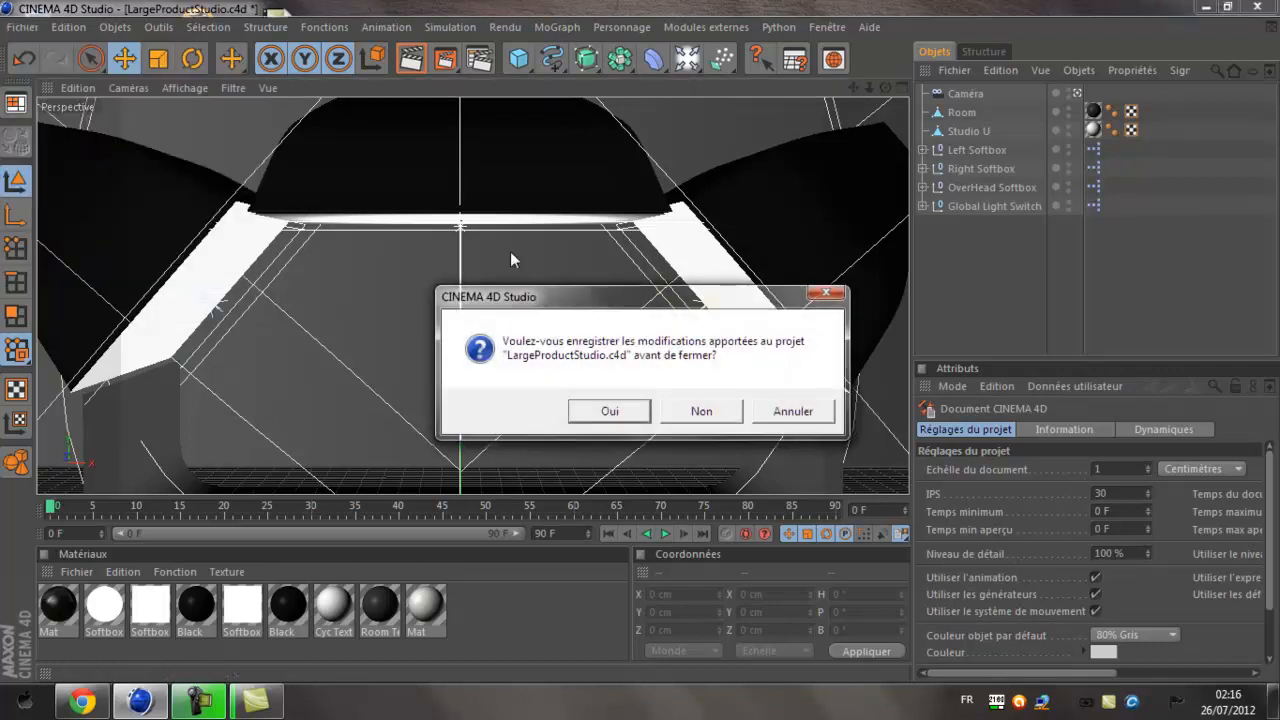
click(793, 411)
click(22, 27)
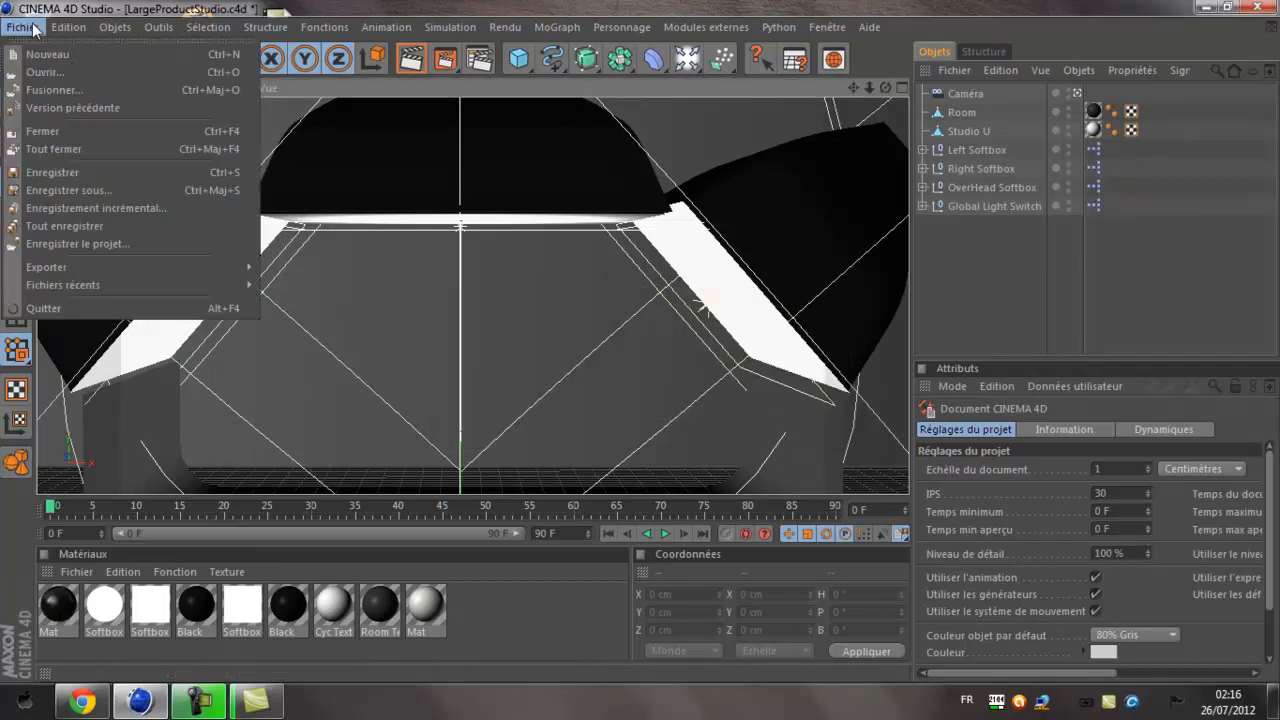
click(100, 135)
click(698, 408)
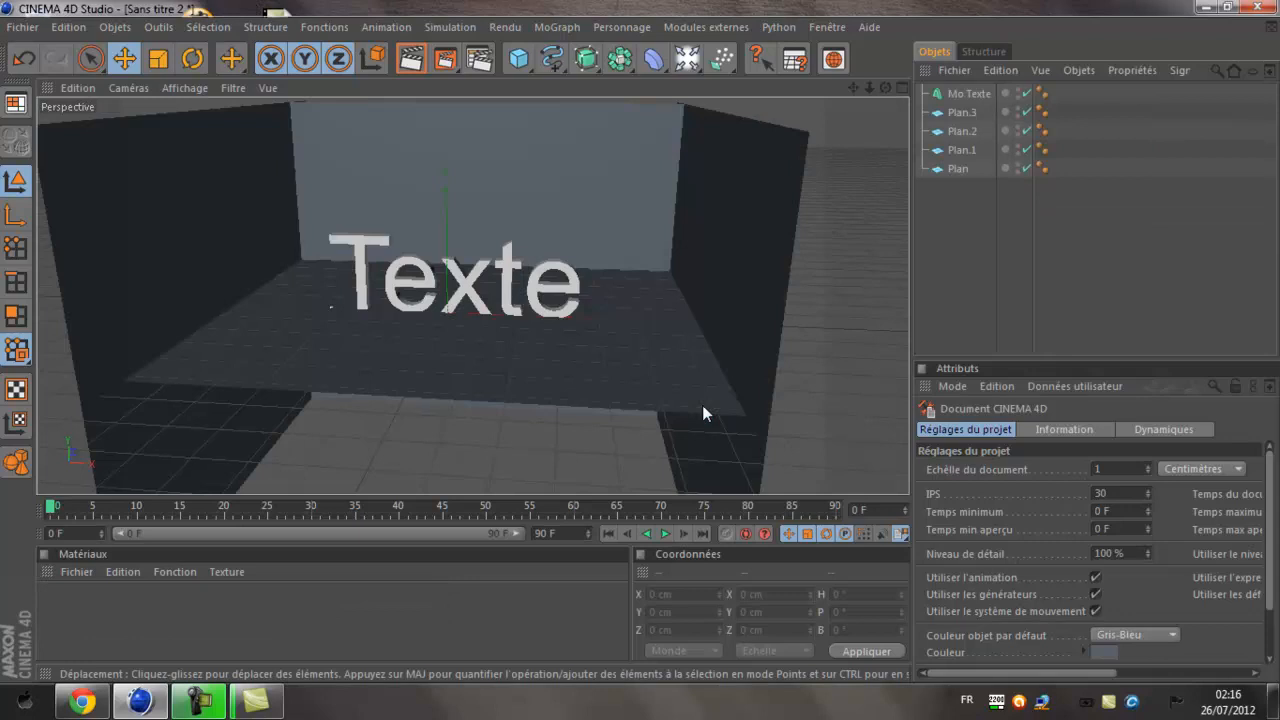
Add an area light (Eclairage de surface) and place it in front of the room at about Y 158 cm, Z -1045 cm.
scroll(682, 340, up, 3)
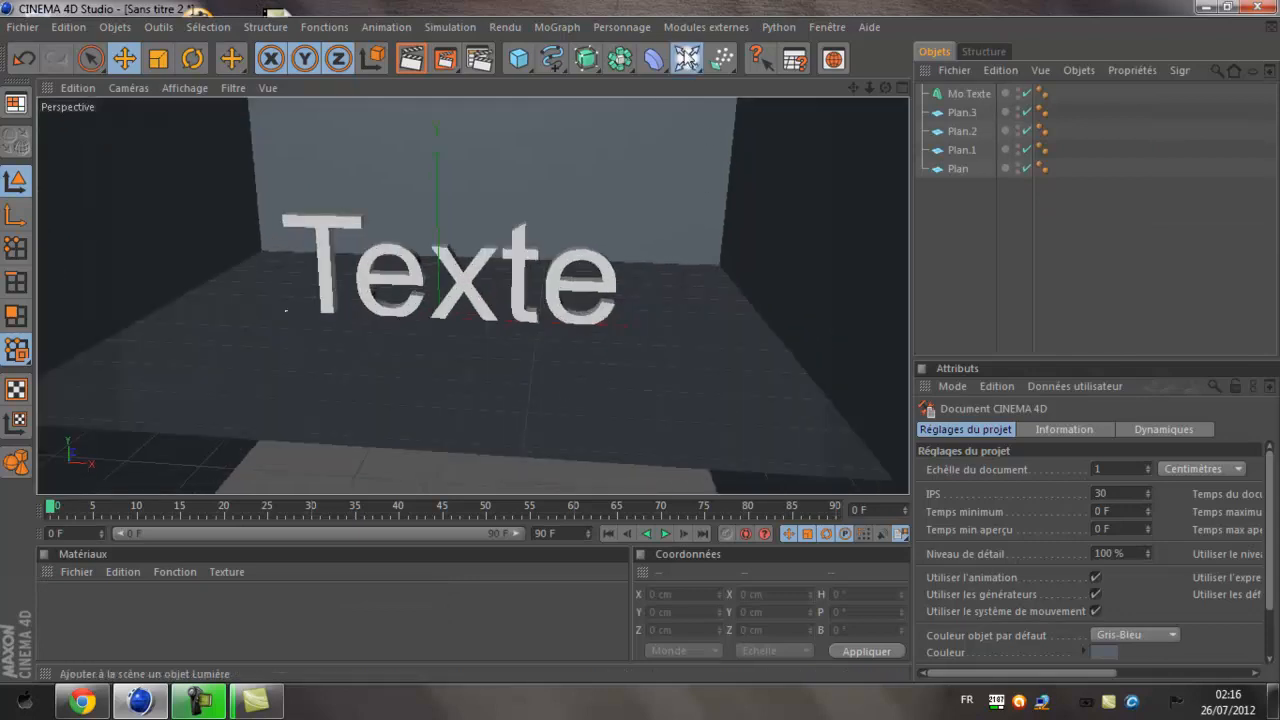
click(686, 59)
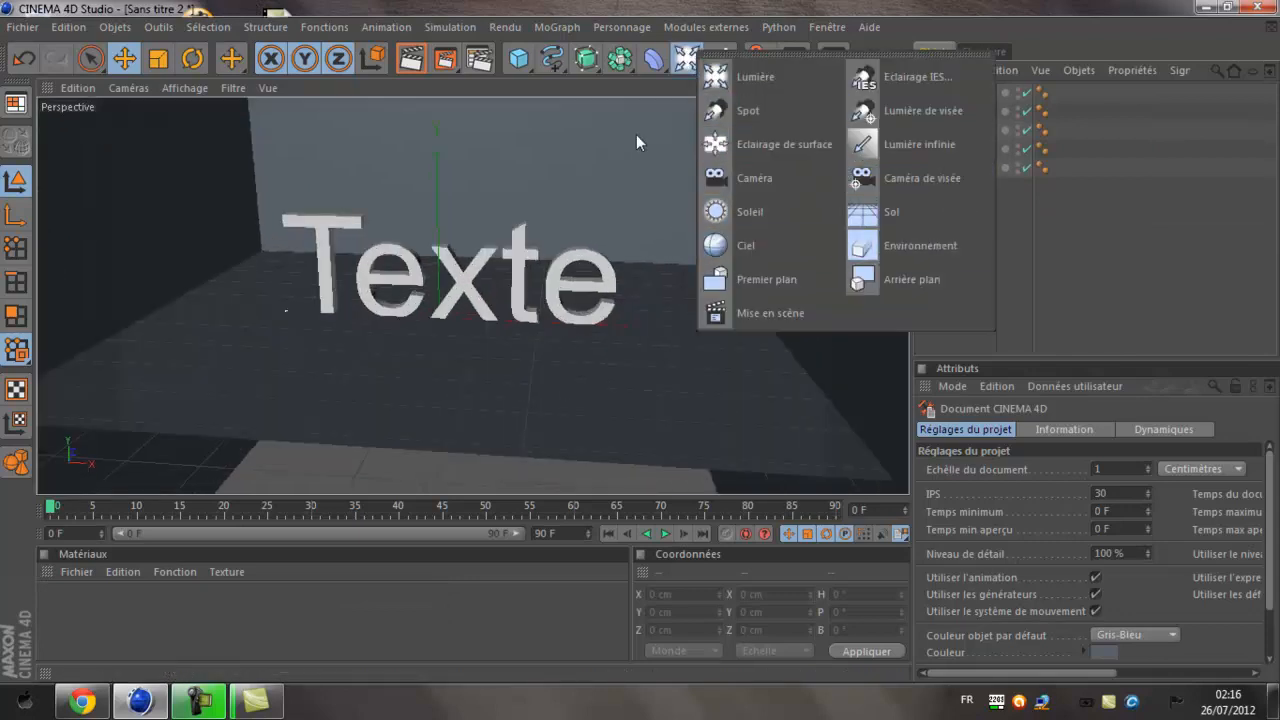
click(772, 144)
scroll(621, 284, down, 3)
mouse_move(449, 228)
mouse_down()
mouse_move(450, 188)
mouse_move(360, 368)
mouse_move(420, 237)
mouse_move(472, 222)
mouse_move(438, 228)
mouse_up()
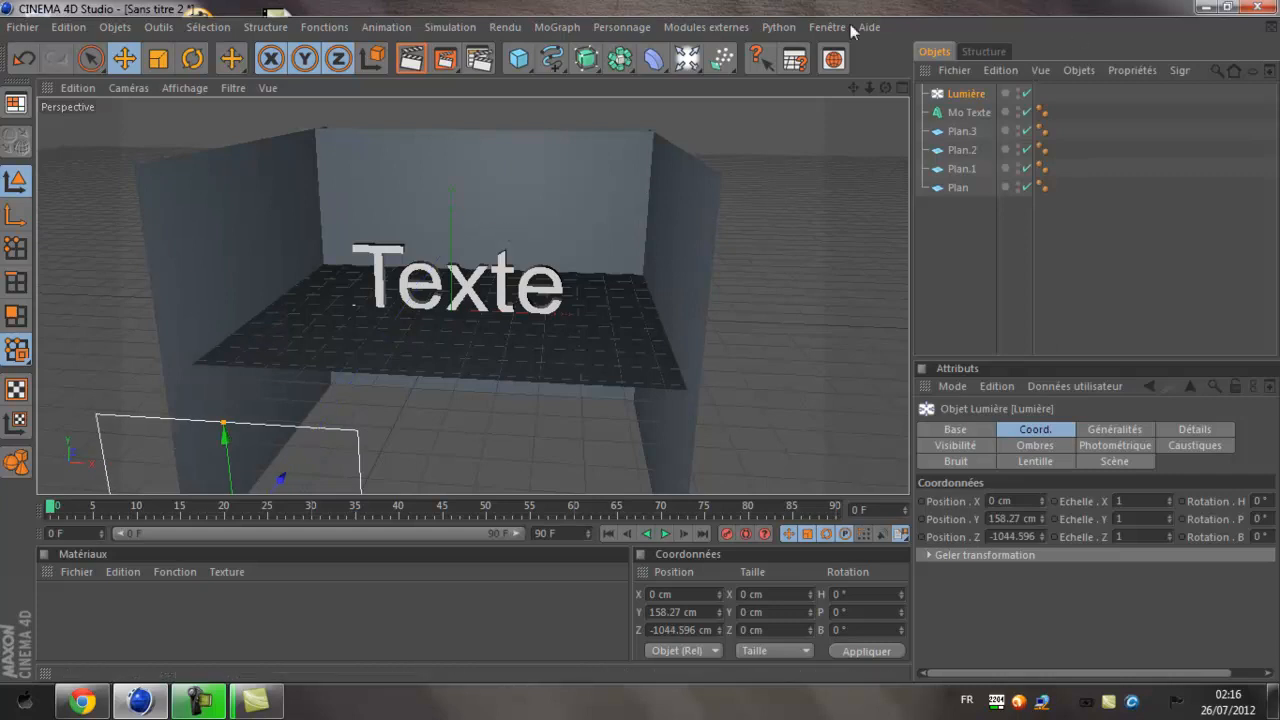
Add a second area light and rotate its heading to about -88° so it is parallel to the side walls.
click(686, 58)
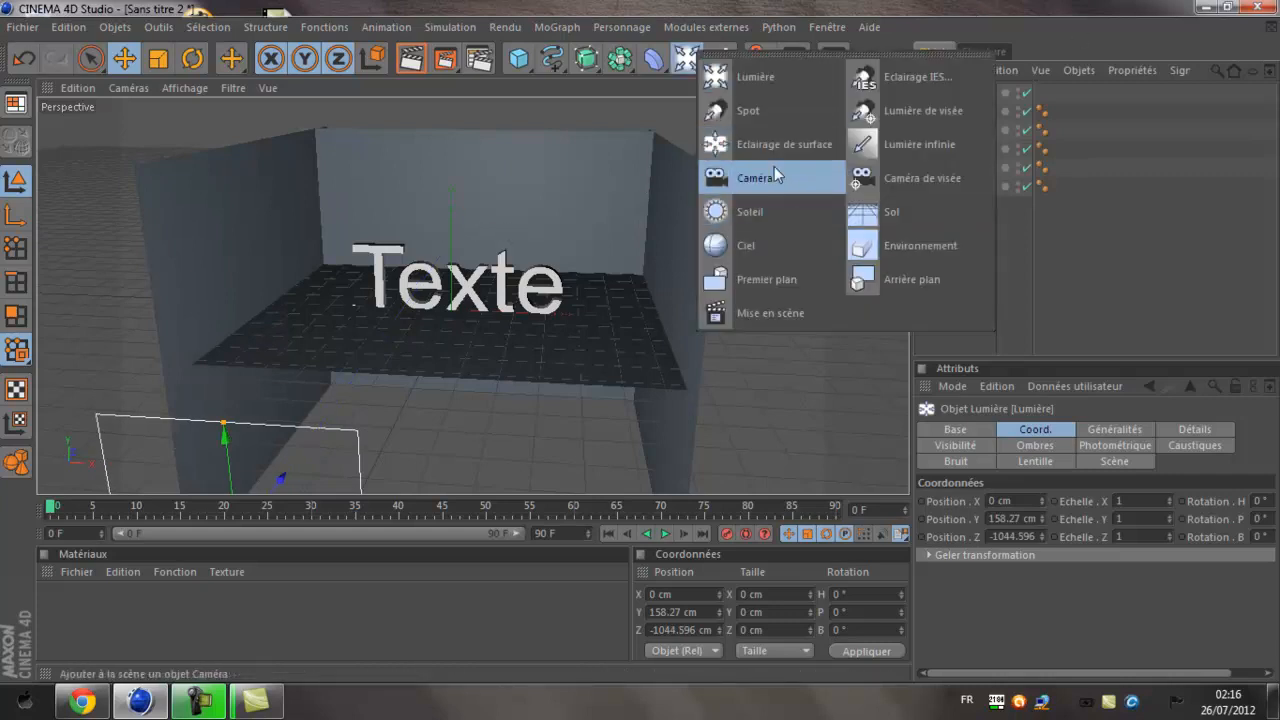
click(740, 77)
key(r)
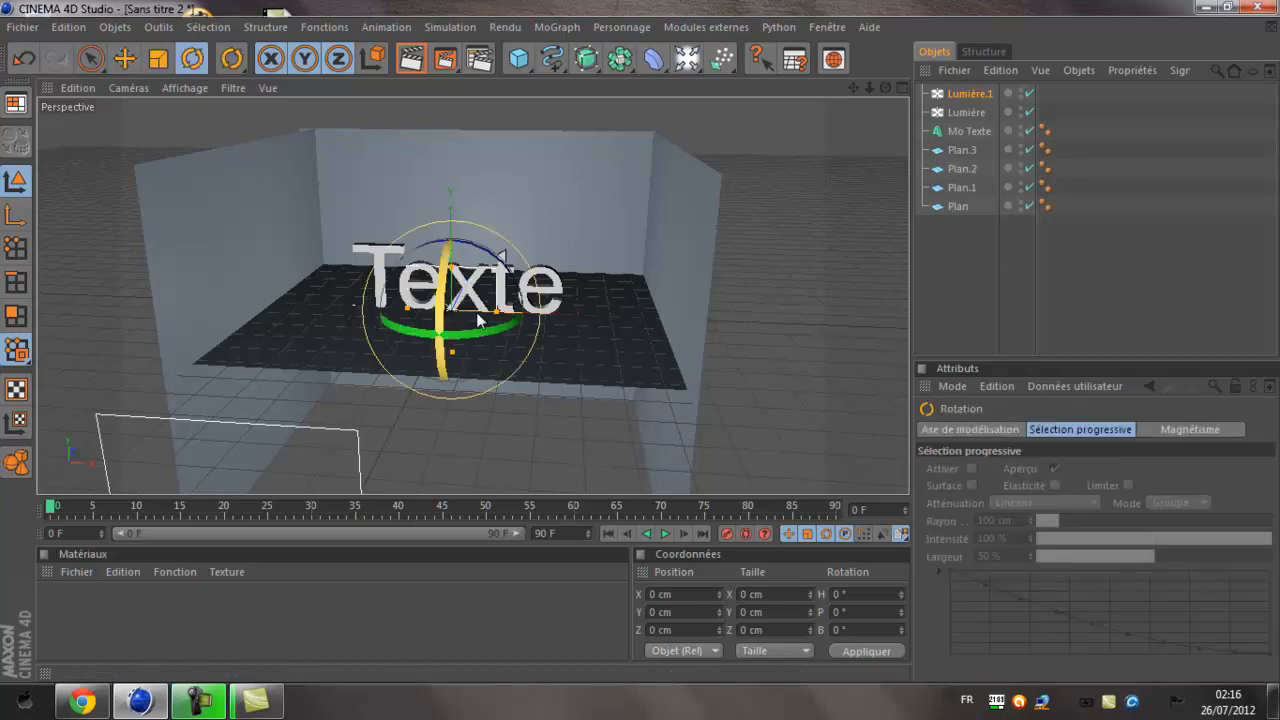
drag(489, 333, 266, 371)
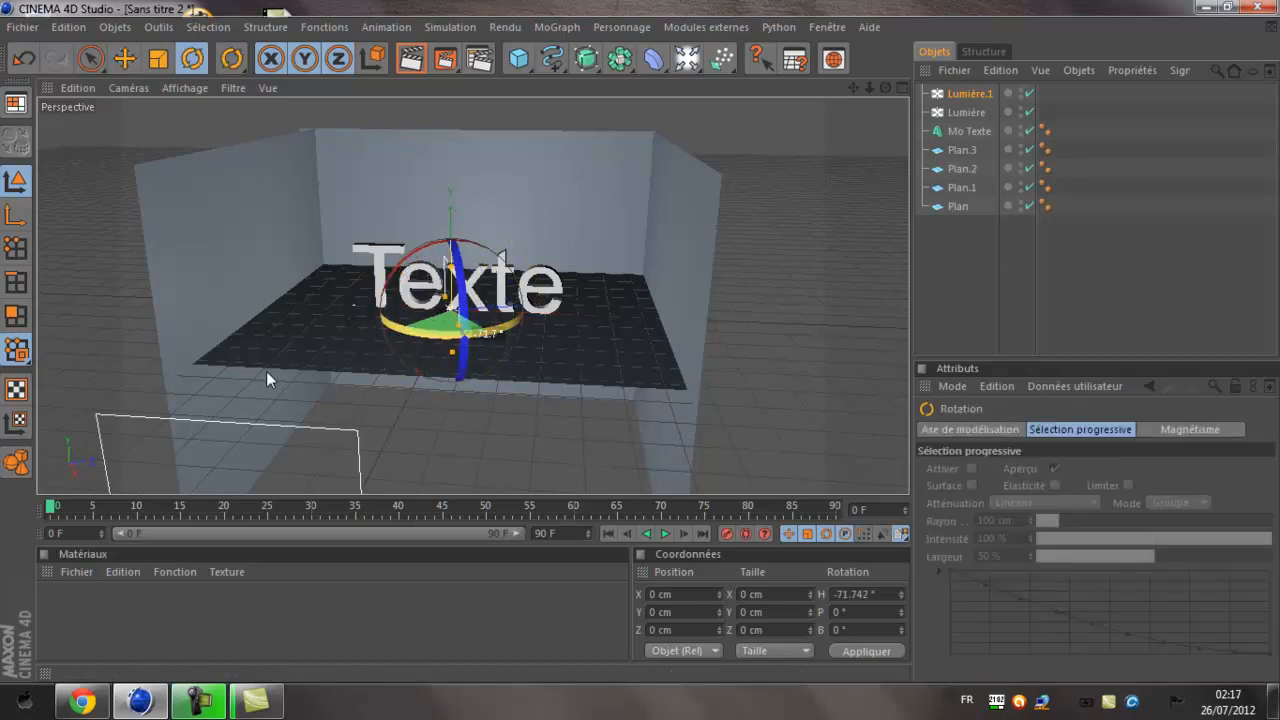
drag(399, 333, 385, 330)
key(space)
Duplicate the rotated area light and place one by each side wall, at about X 450 cm and X -402 cm, Y 144 cm.
drag(457, 212, 450, 245)
drag(566, 250, 660, 251)
key(ctrl+c)
key(ctrl+v)
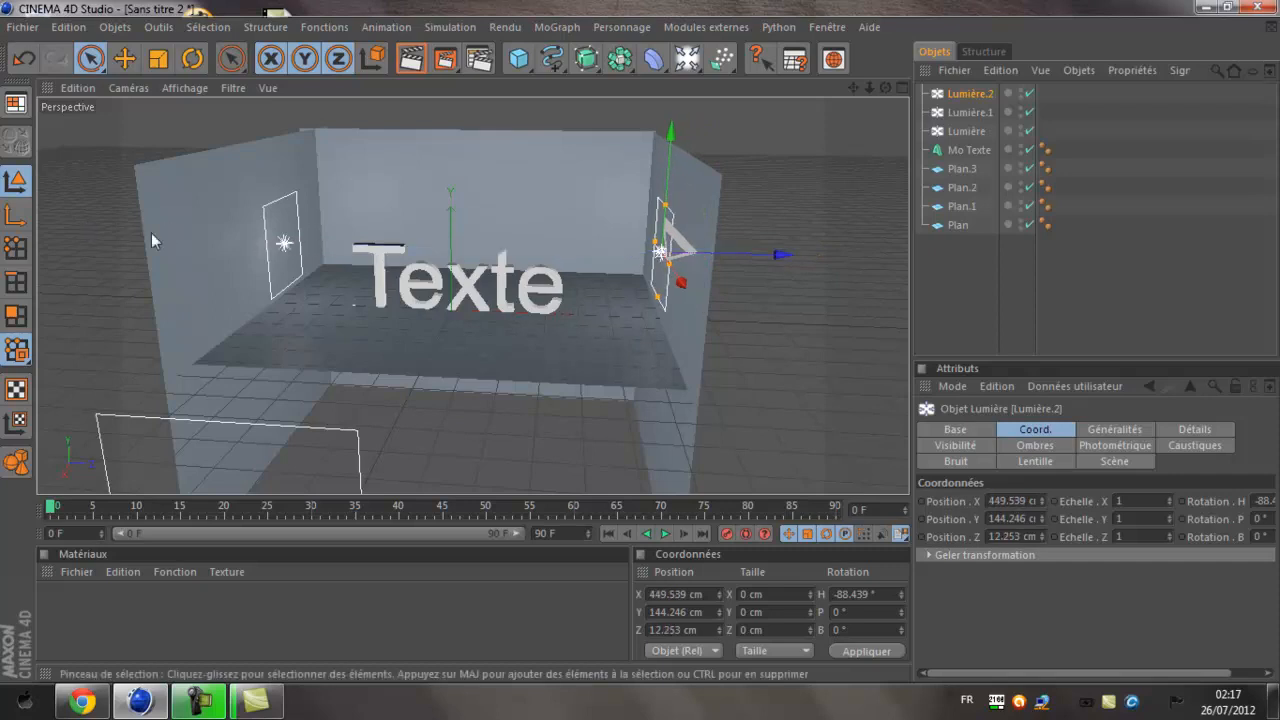
click(280, 244)
drag(400, 245, 390, 245)
click(1014, 320)
Set the colour of the area light by the right wall to light red, RGB 255, 114, 114.
scroll(687, 319, up, 4)
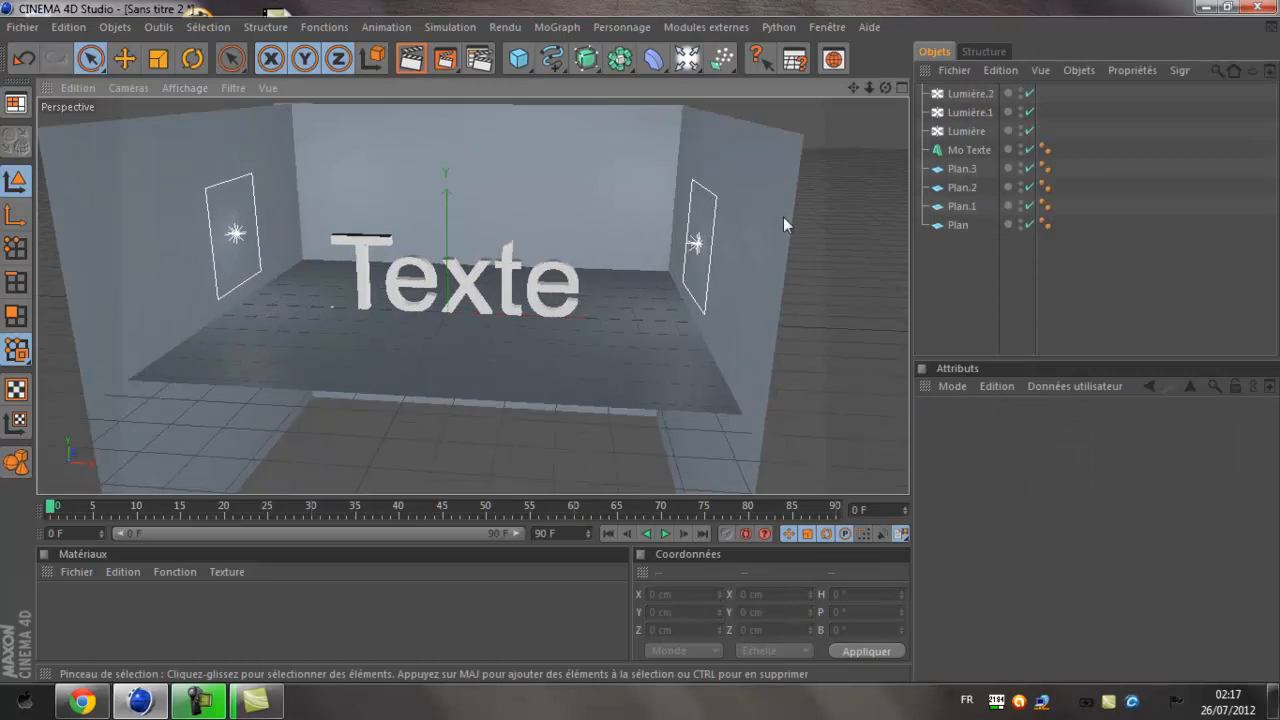
click(965, 93)
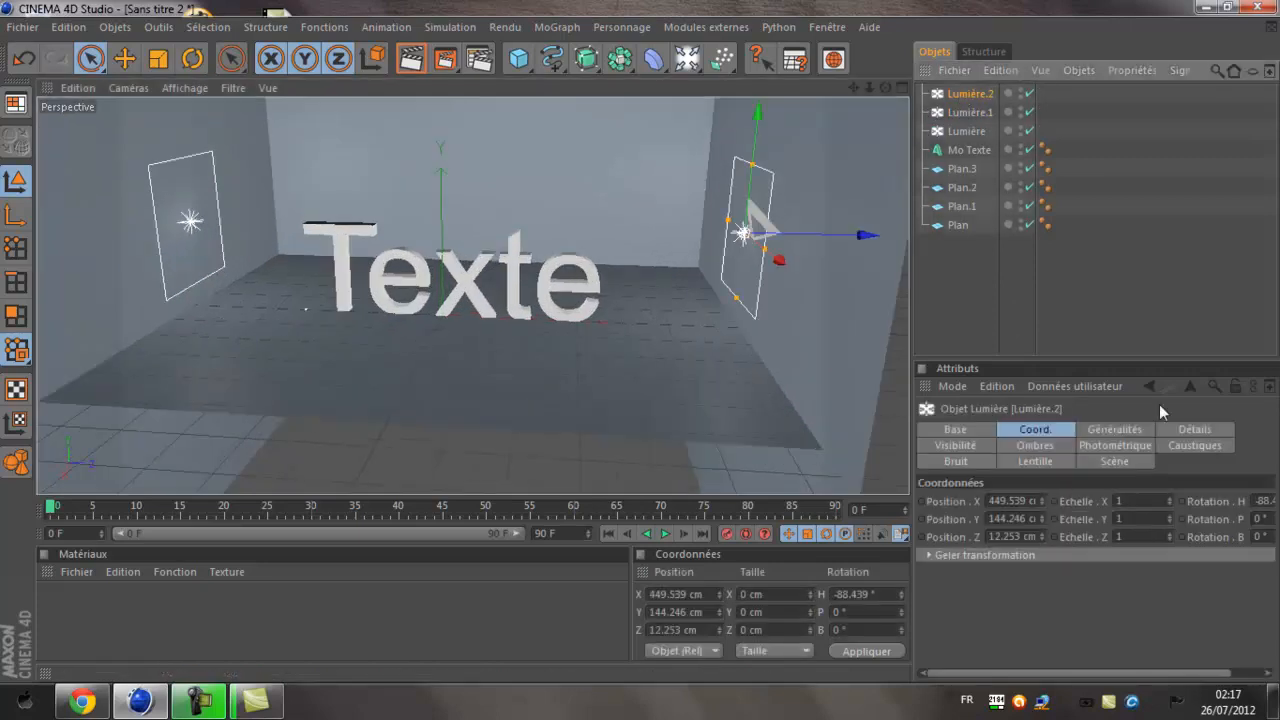
click(1114, 430)
click(1020, 515)
click(977, 471)
click(979, 458)
click(984, 607)
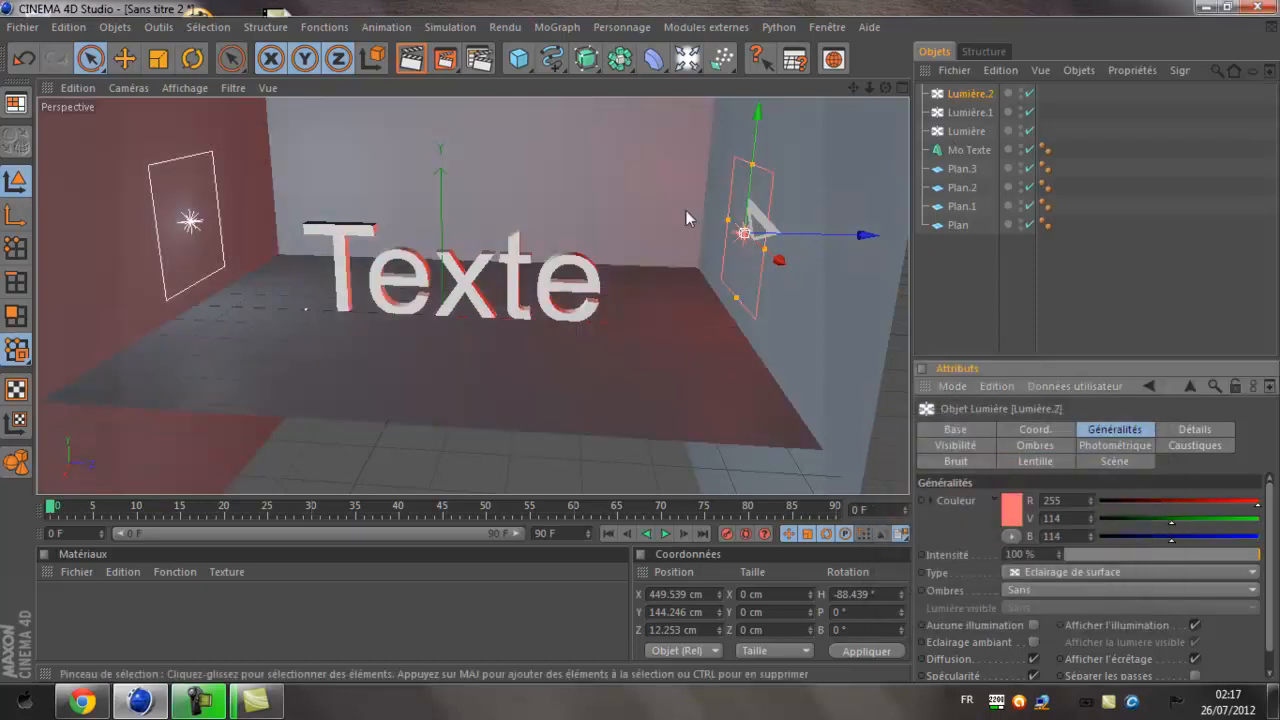
Set the colour of the area light by the left wall to light blue, RGB 103, 217, 255.
click(163, 265)
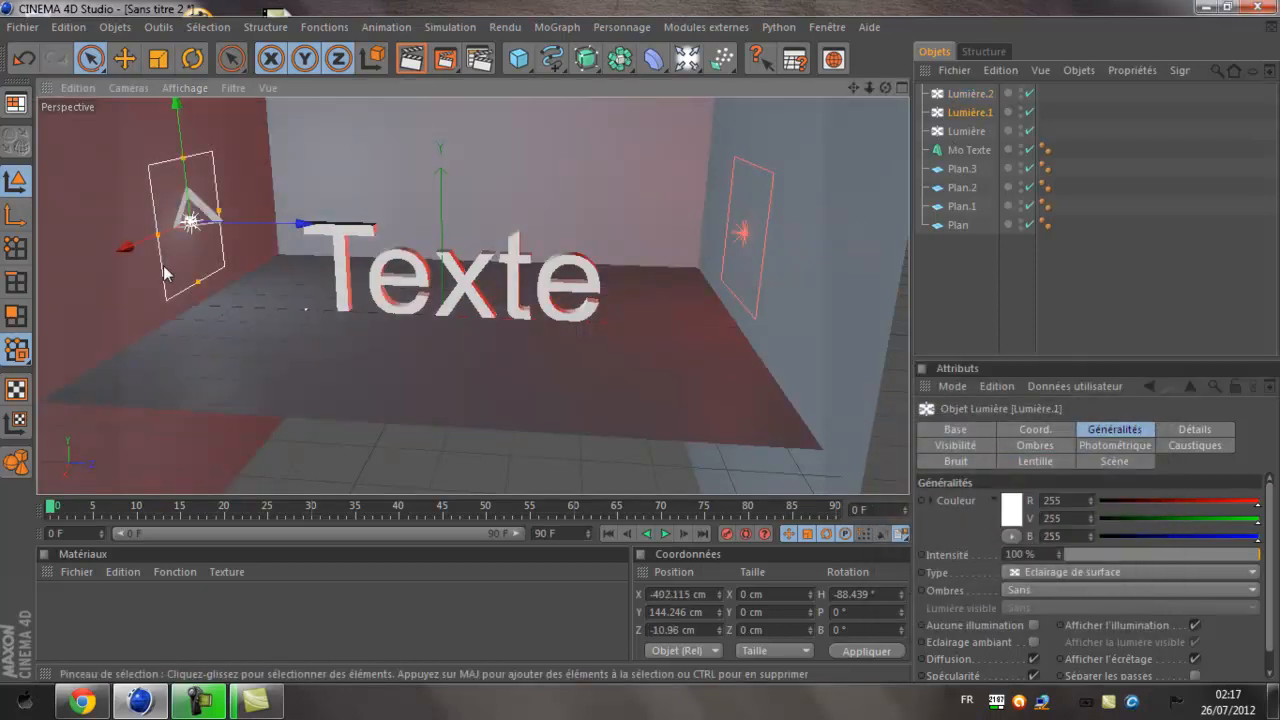
click(1014, 508)
click(1073, 444)
click(986, 482)
click(985, 594)
Set the colour of the area light in front of the room to a muted yellow, RGB 191, 158, 74.
scroll(545, 413, down, 6)
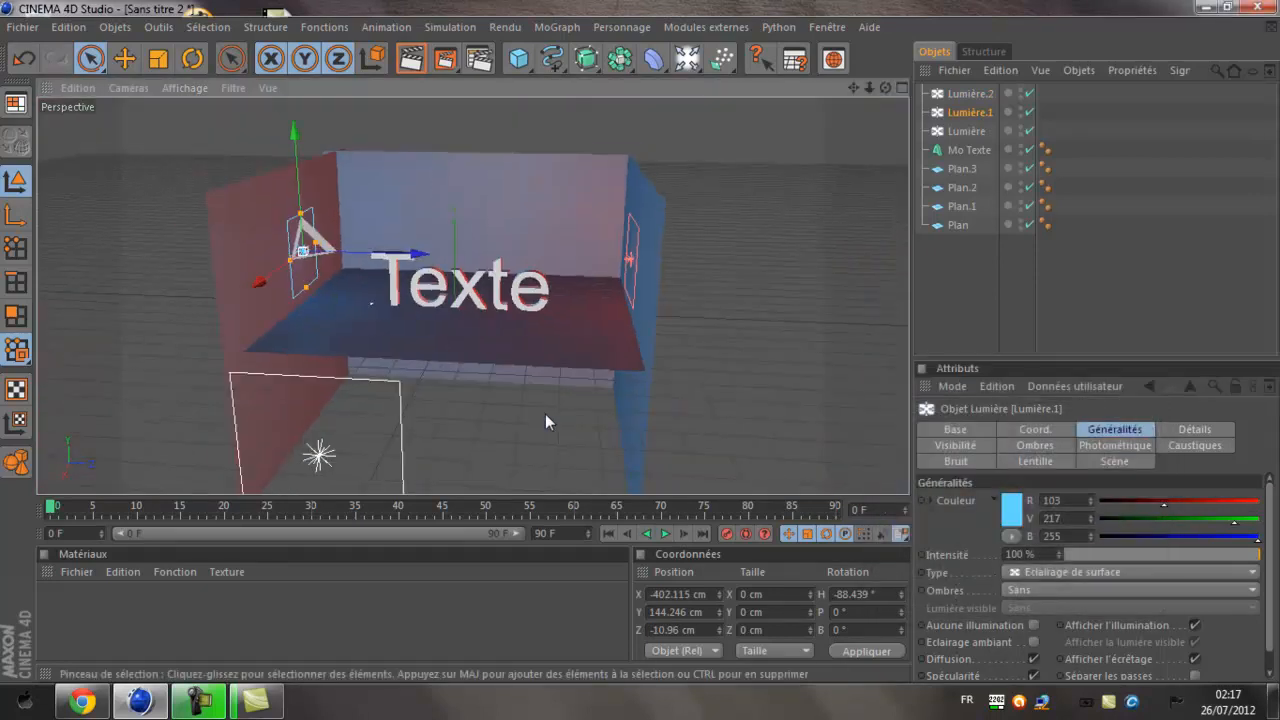
scroll(726, 372, up, 3)
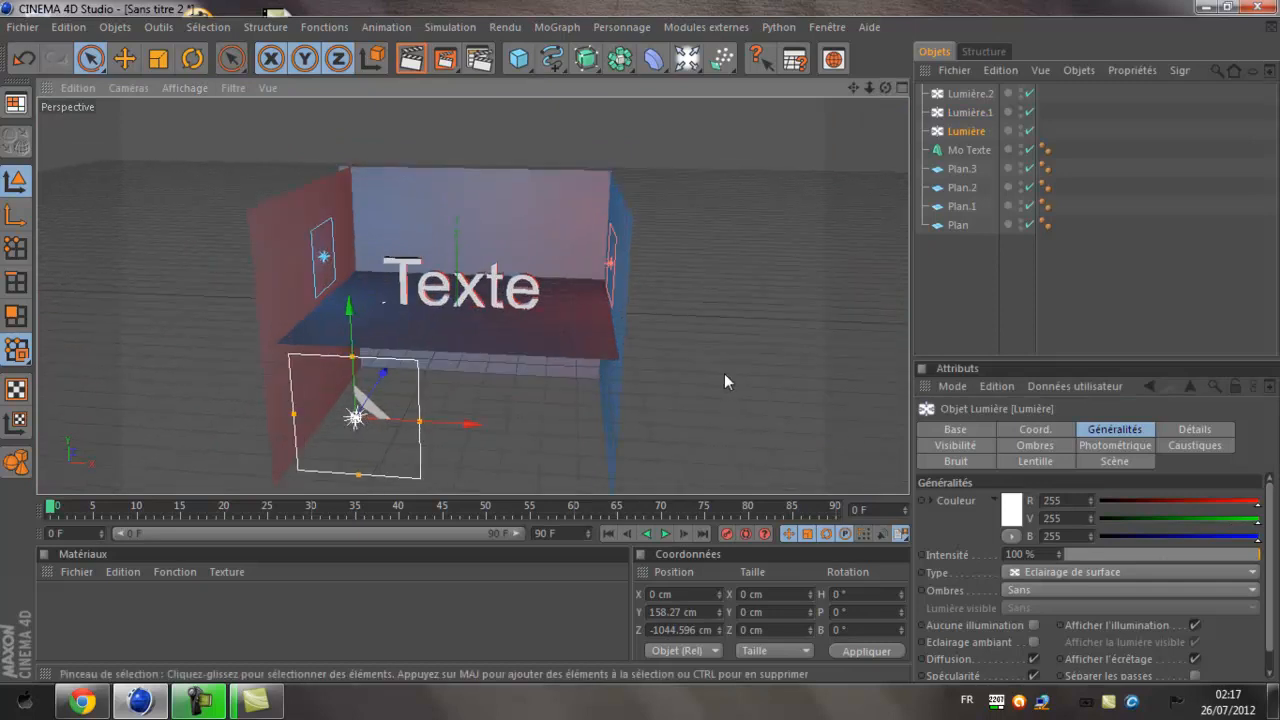
click(1012, 510)
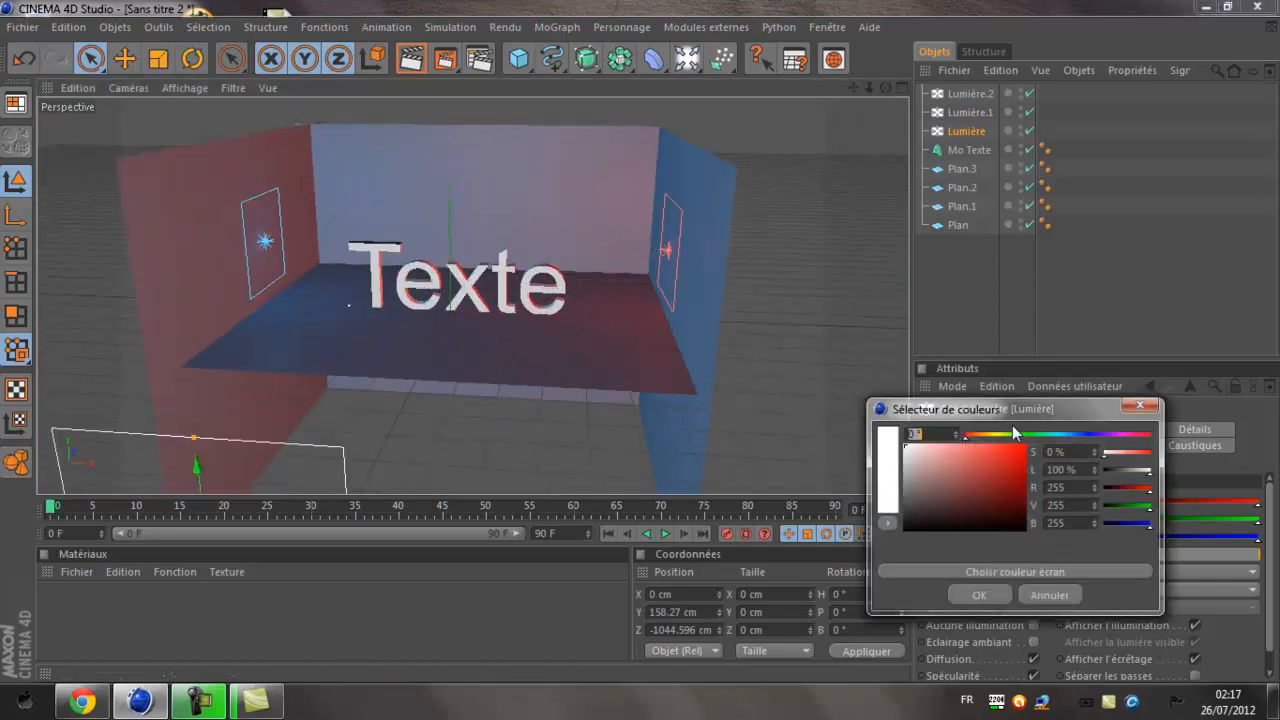
click(994, 436)
mouse_move(977, 450)
mouse_down()
mouse_move(979, 467)
mouse_move(990, 440)
mouse_move(984, 449)
mouse_up()
click(977, 592)
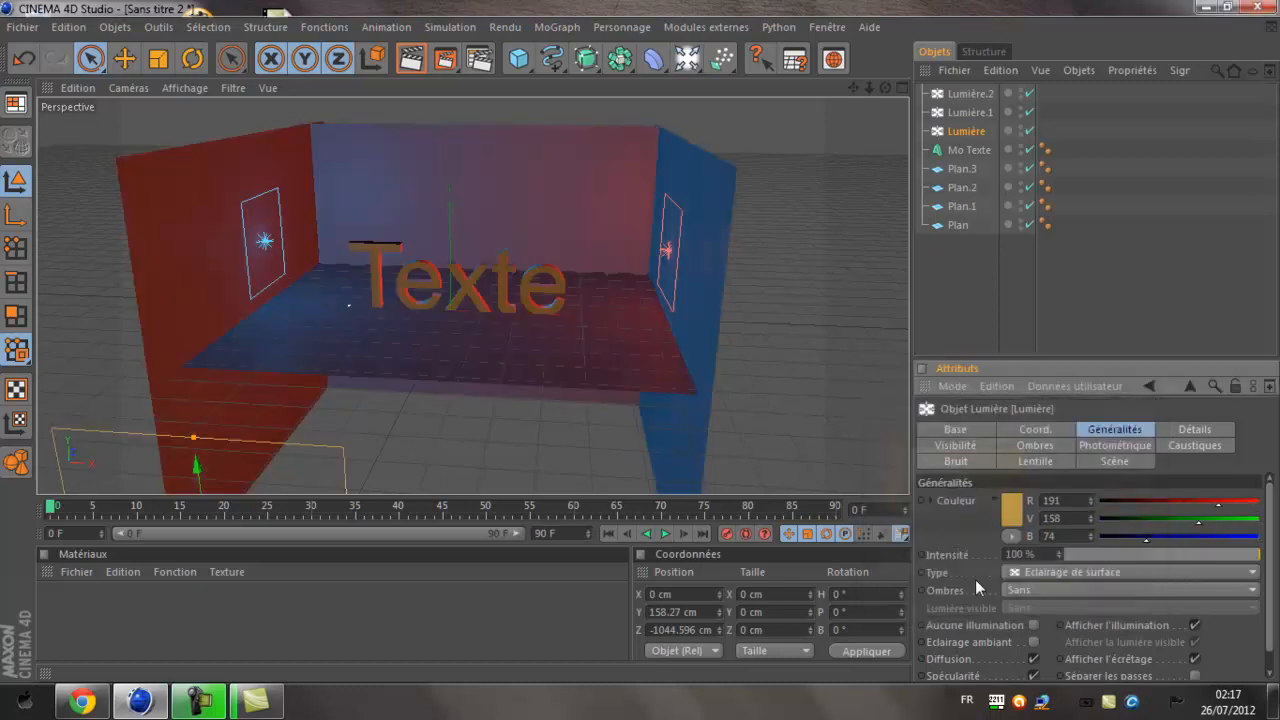
click(1056, 333)
Shift the front area light's colour towards orange with a hue of 34°, RGB 191, 141, 74.
click(958, 95)
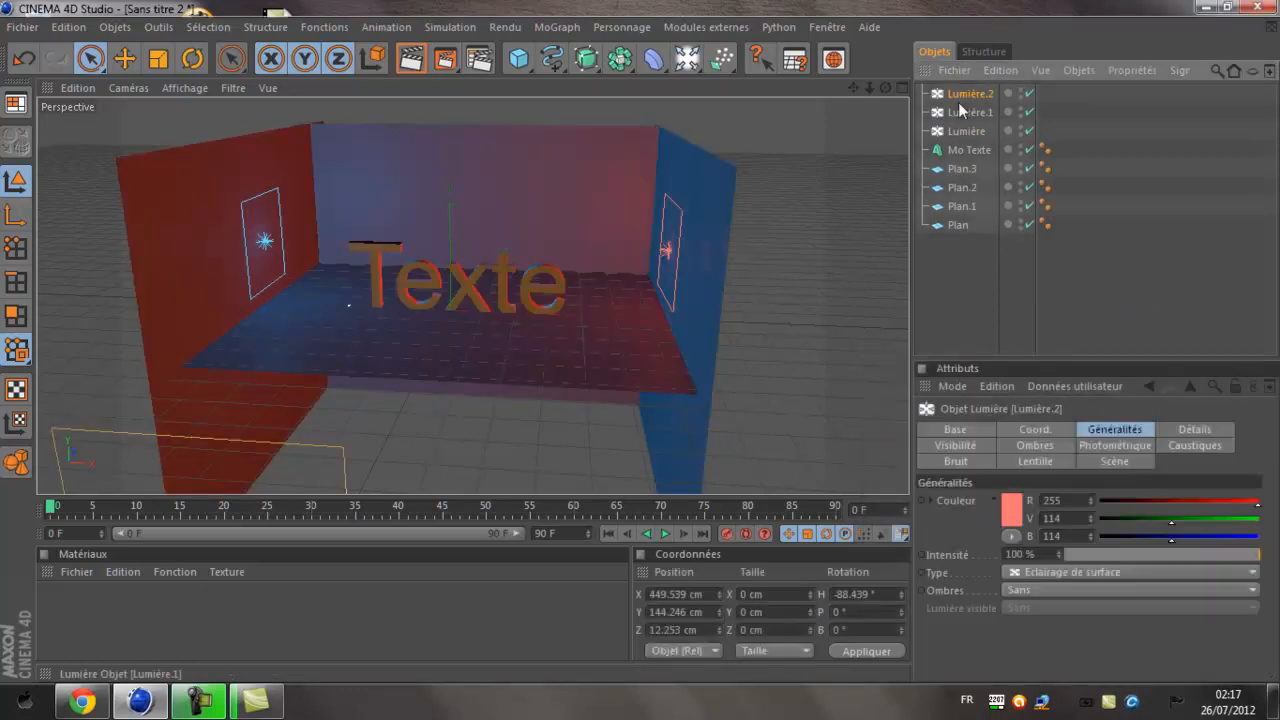
click(981, 131)
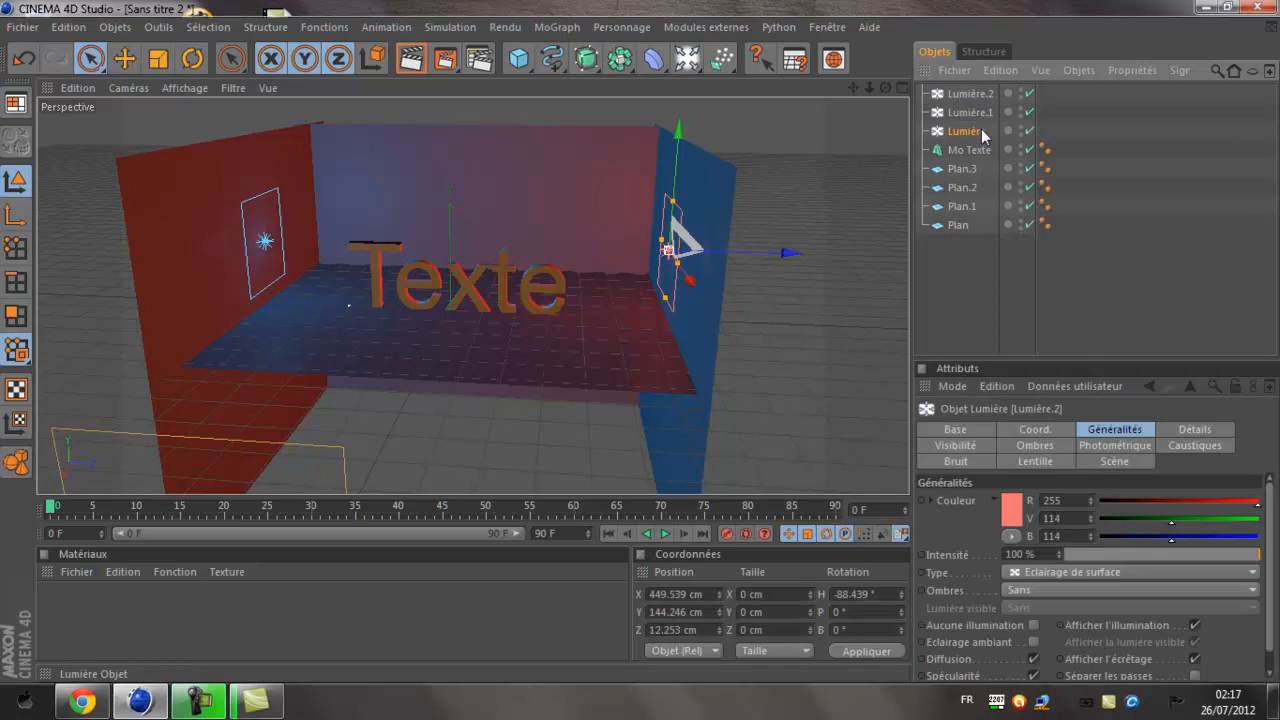
click(1017, 508)
click(990, 439)
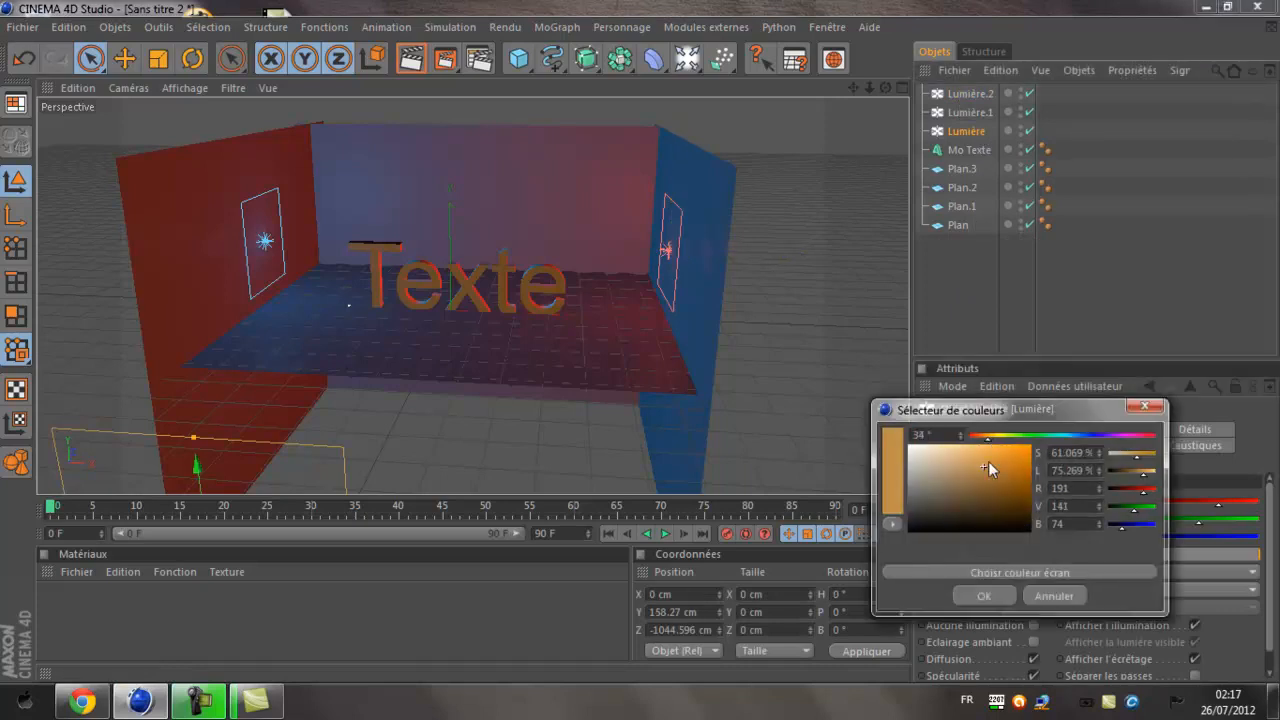
click(984, 595)
click(940, 325)
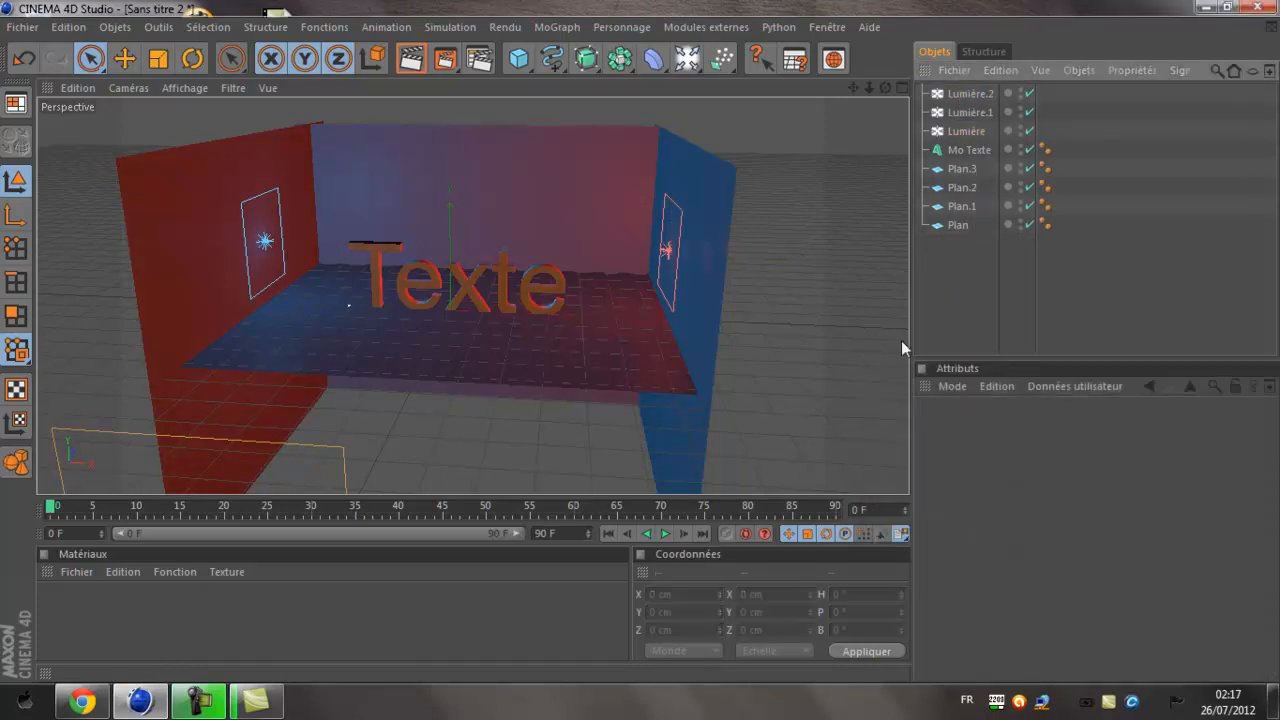
Add the Illumination globale and Occlusion ambiante effects to the render settings.
scroll(628, 416, up, 5)
scroll(652, 321, down, 1)
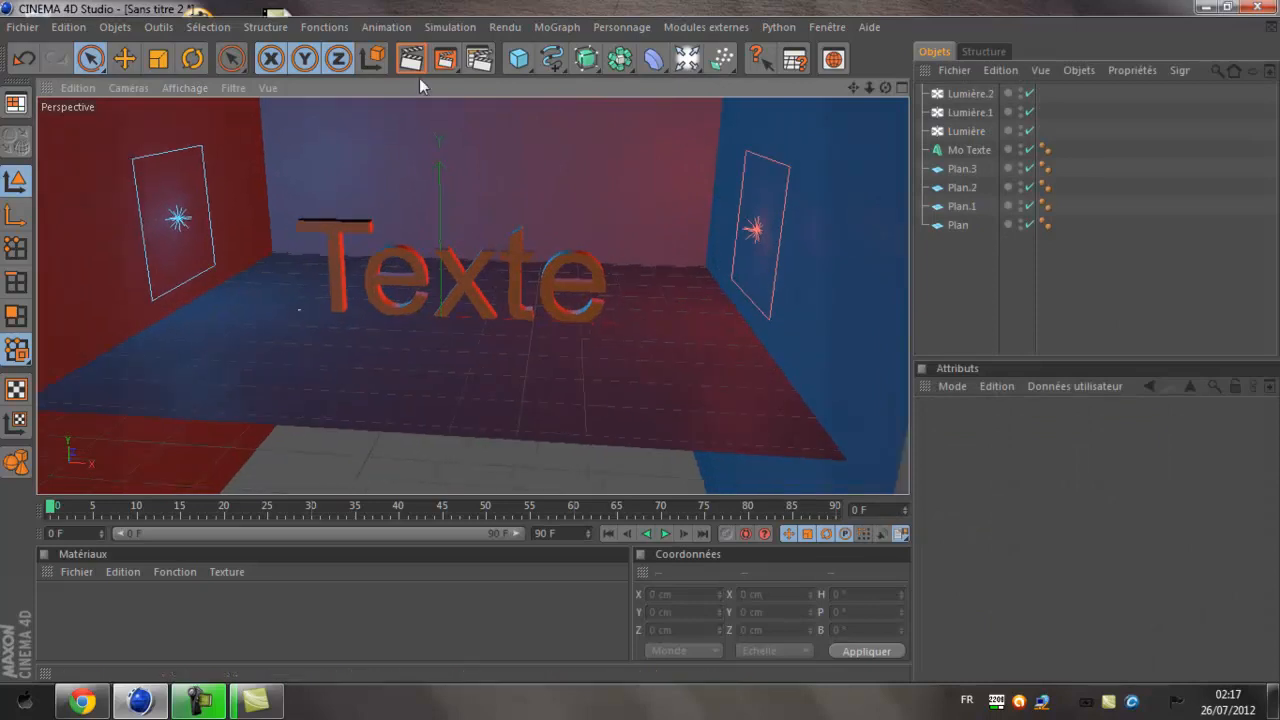
click(475, 59)
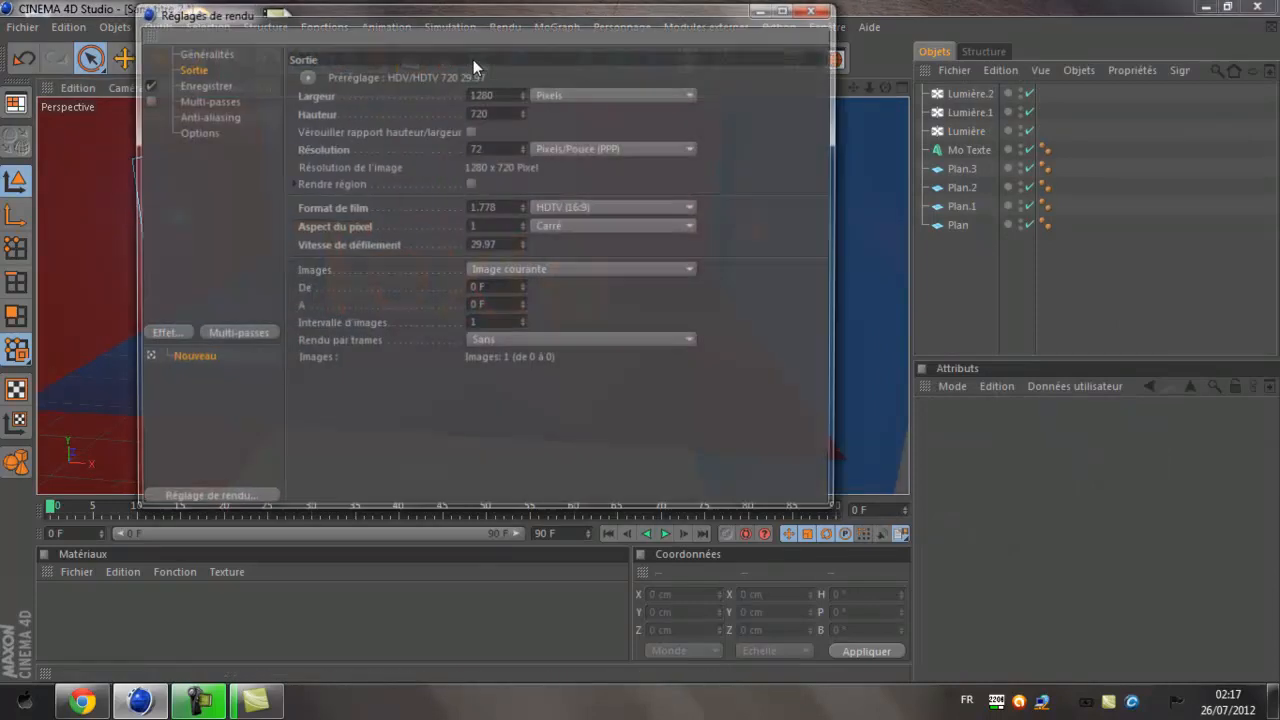
click(165, 334)
click(255, 494)
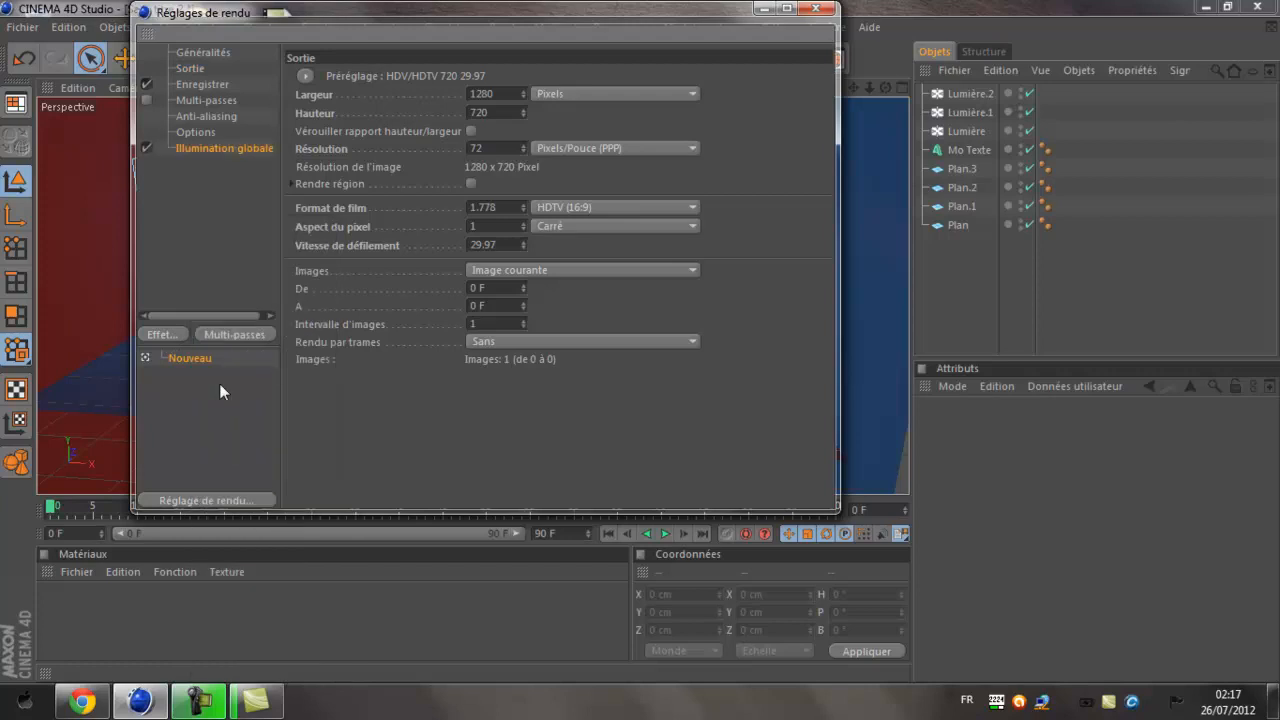
click(178, 334)
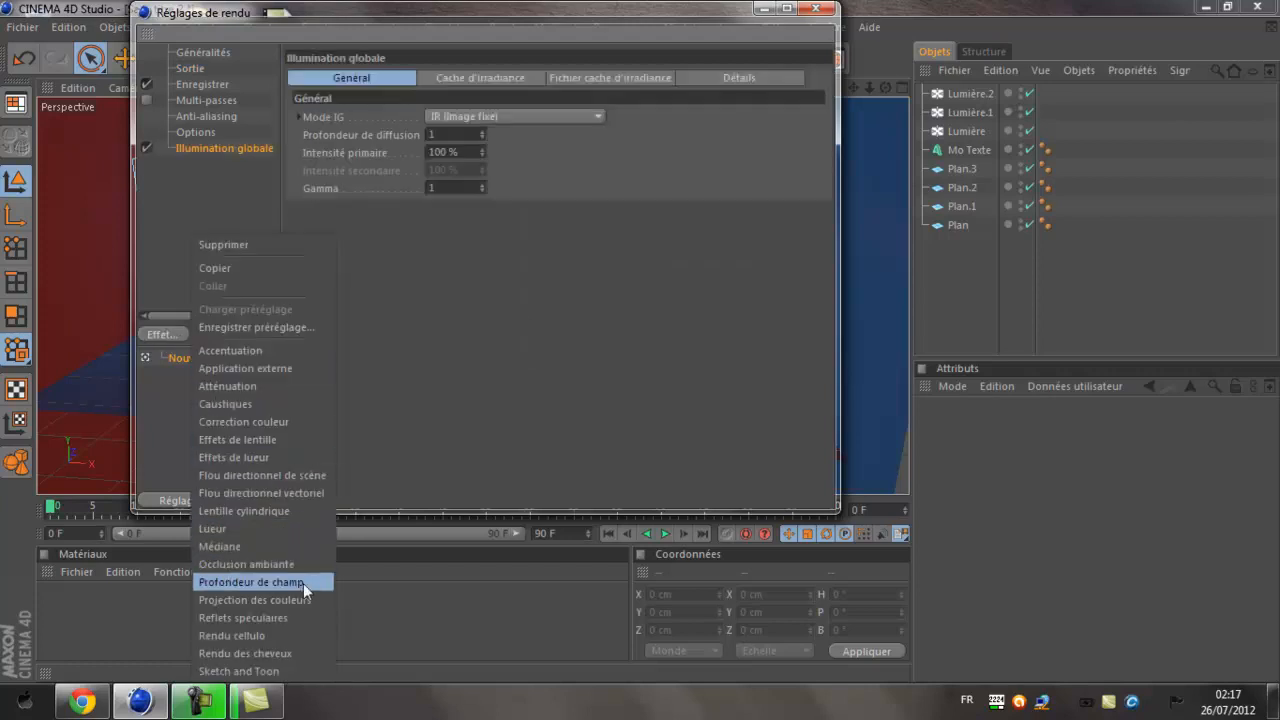
click(250, 564)
click(825, 8)
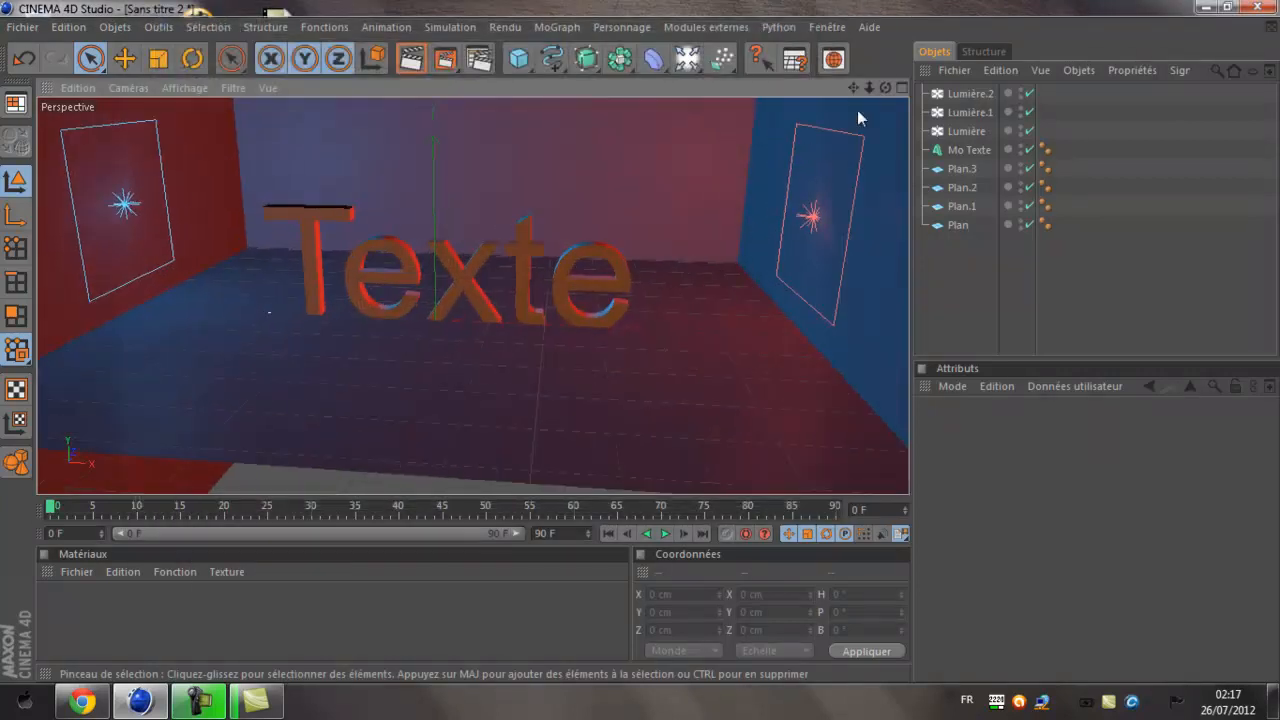
Render the active view with the text and room walls filling the frame.
drag(853, 89, 853, 159)
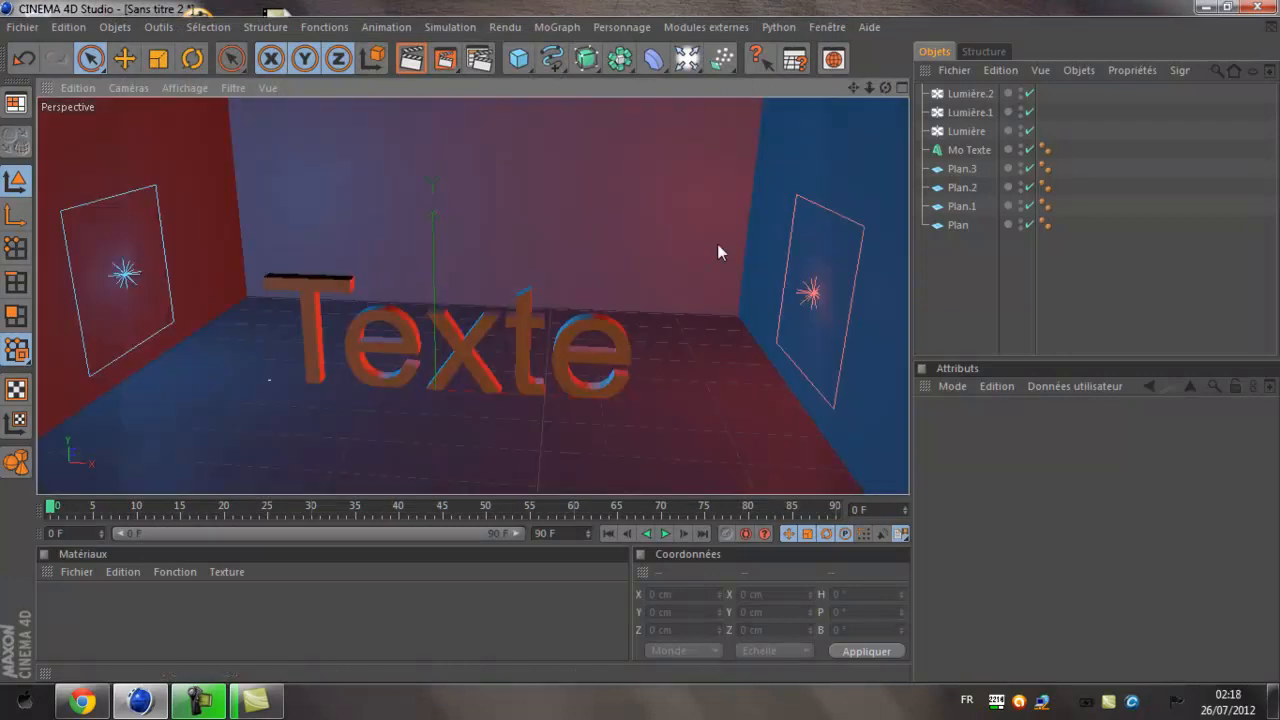
scroll(718, 244, up, 1)
mouse_move(885, 89)
mouse_down()
mouse_move(900, 62)
mouse_move(876, 89)
mouse_move(865, 73)
mouse_move(876, 67)
mouse_up()
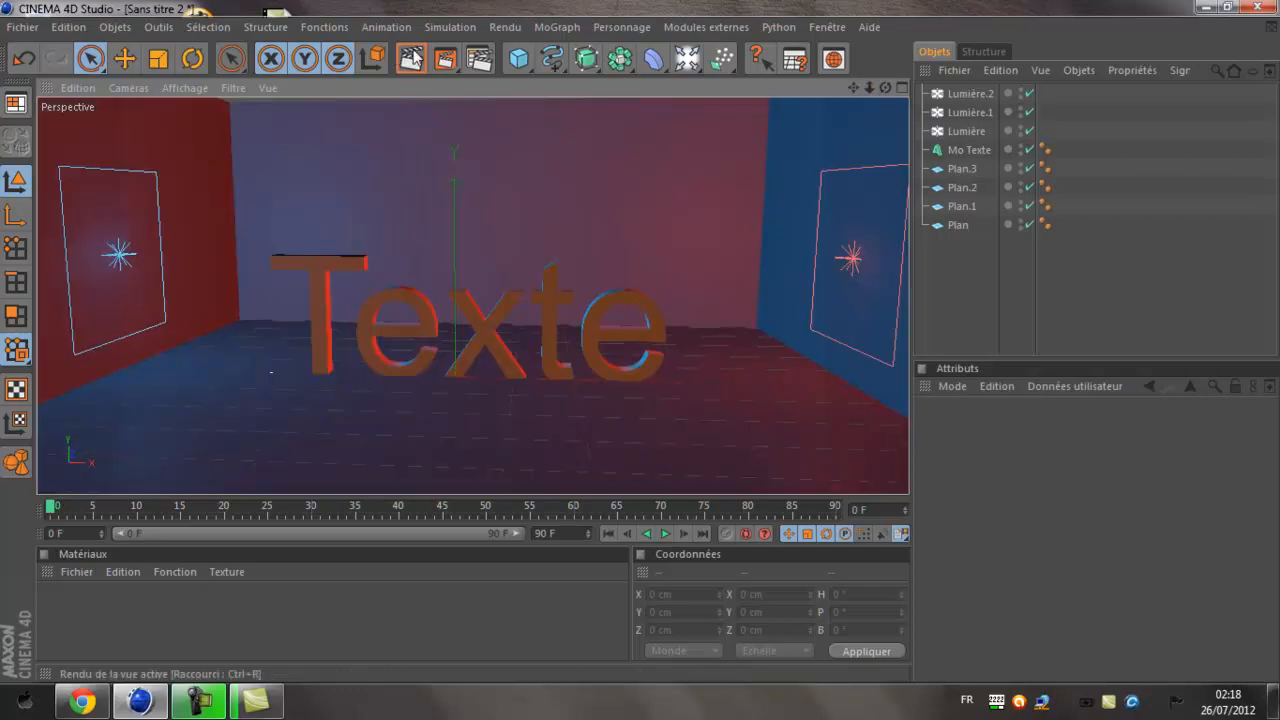
click(410, 58)
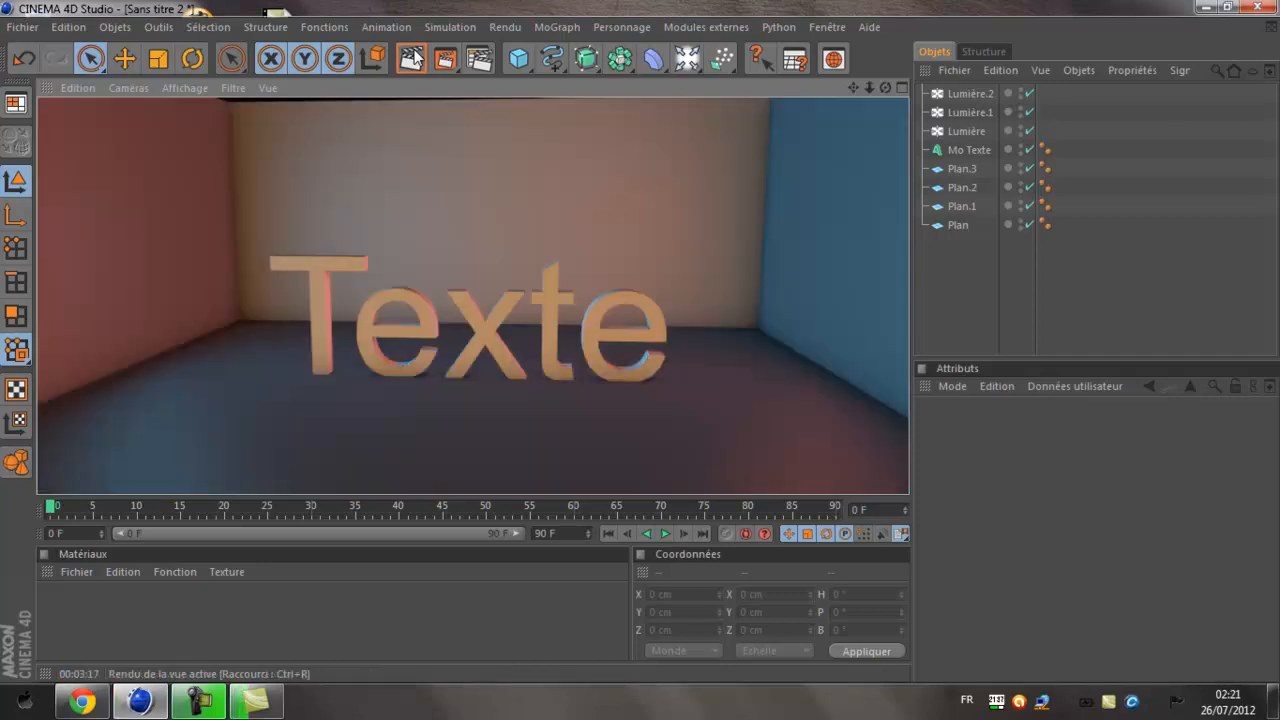
click(200, 703)
click(200, 703)
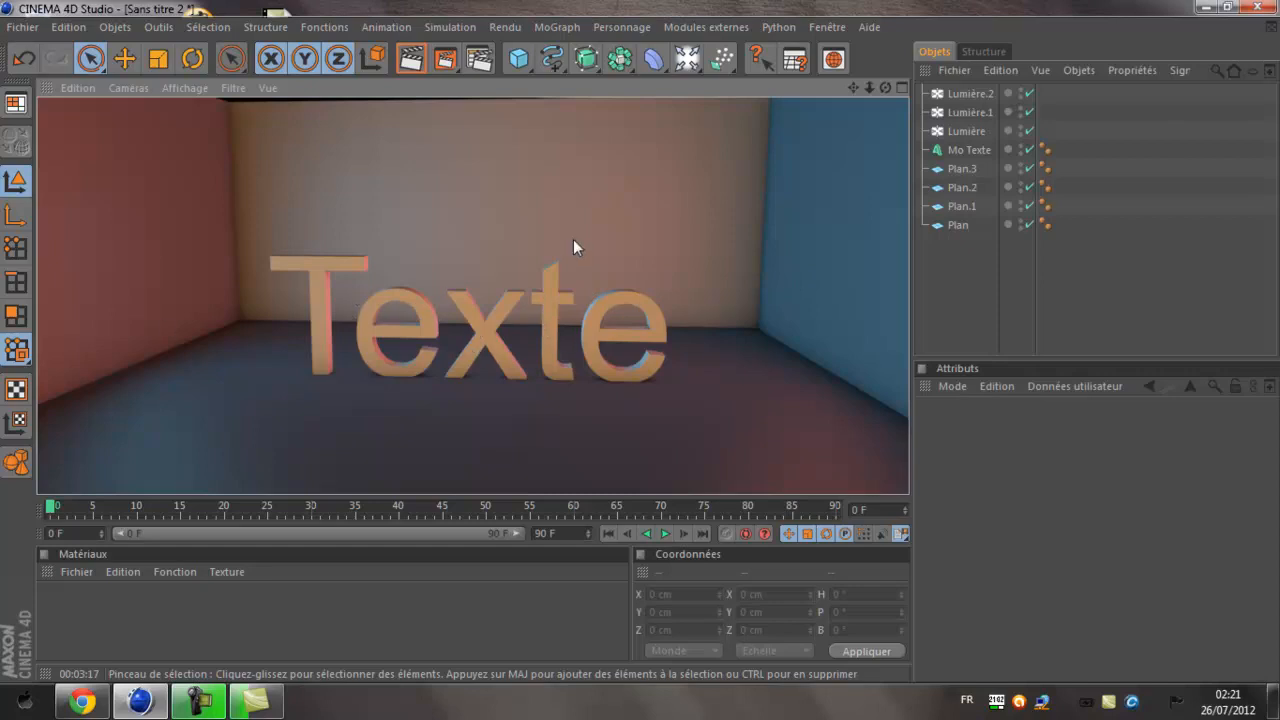
Set the colour of the red area light at the blue wall to white, RGB 255, 255, 255.
click(966, 131)
click(970, 93)
click(975, 127)
click(975, 94)
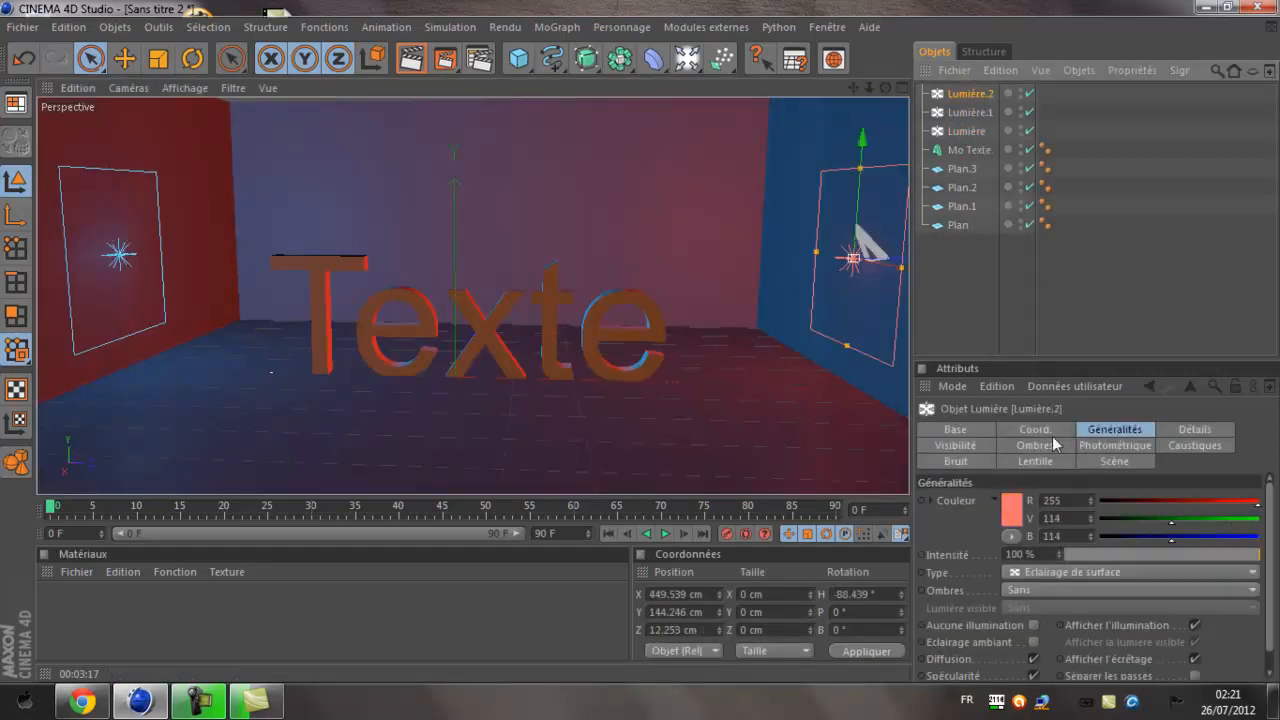
click(1013, 508)
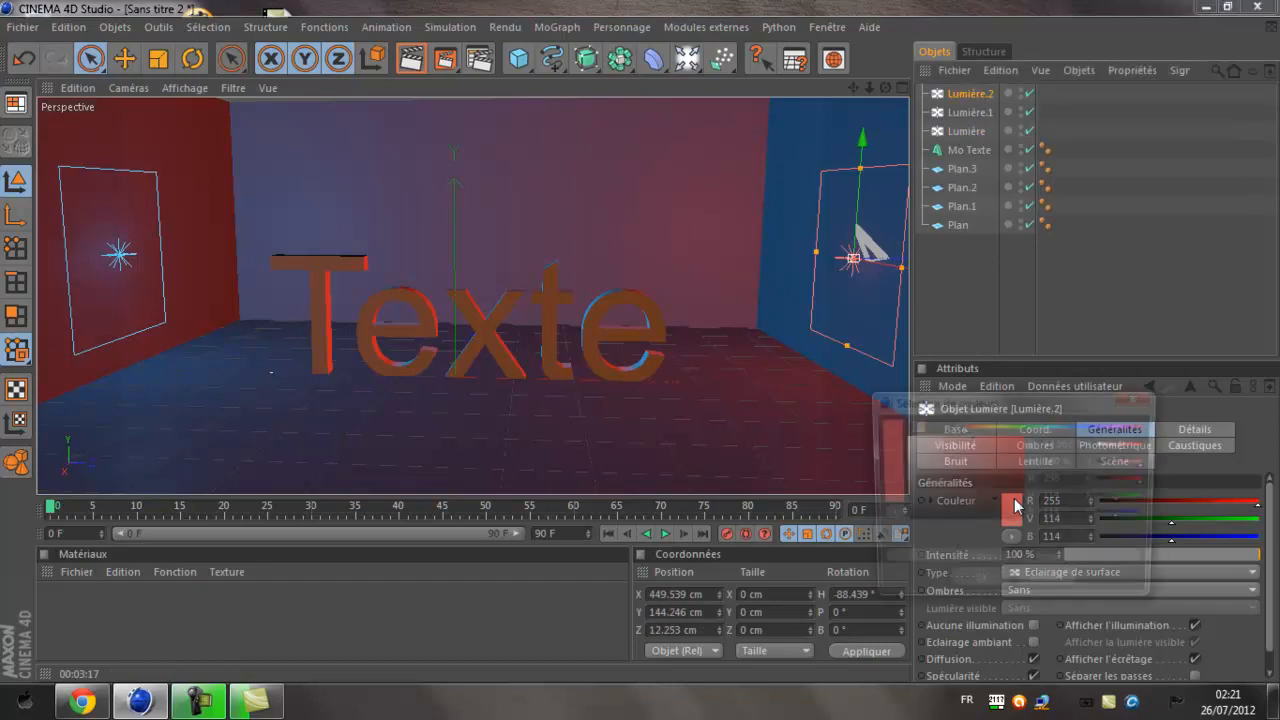
drag(986, 500, 903, 438)
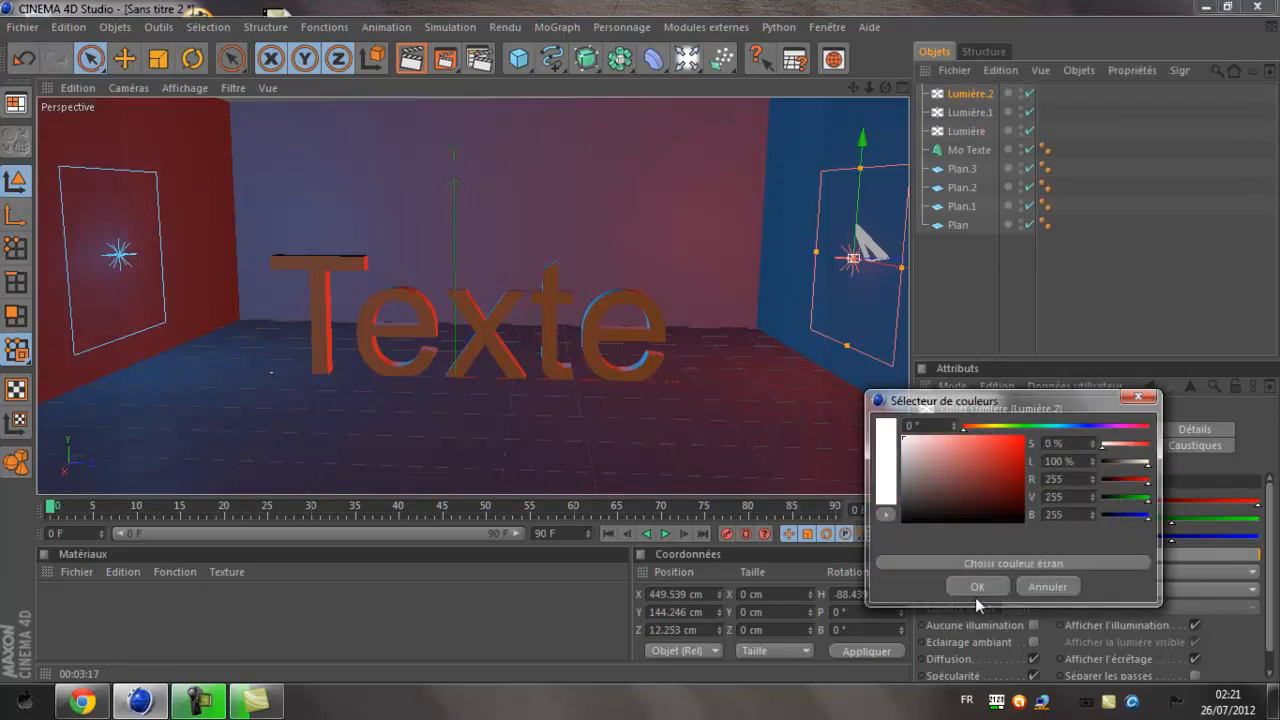
click(976, 588)
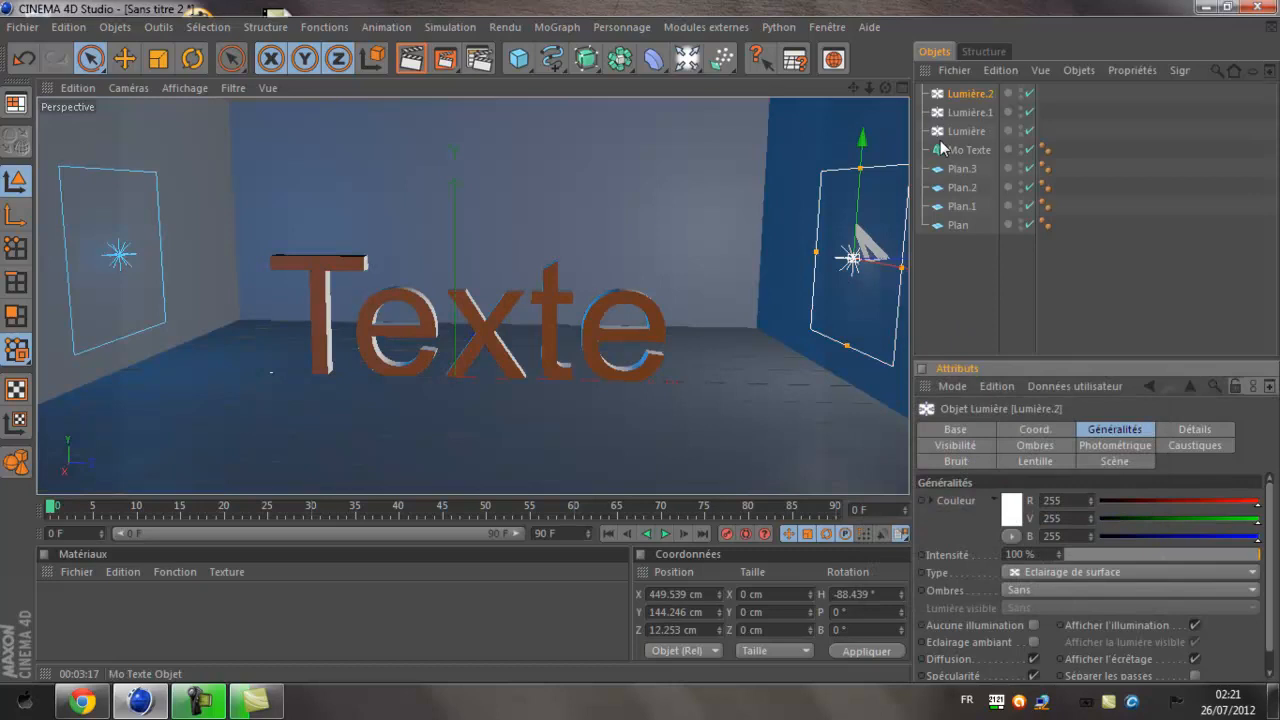
Change the colours of the front area light and the blue area light to white, RGB 255, 255, 255.
click(955, 131)
click(1013, 510)
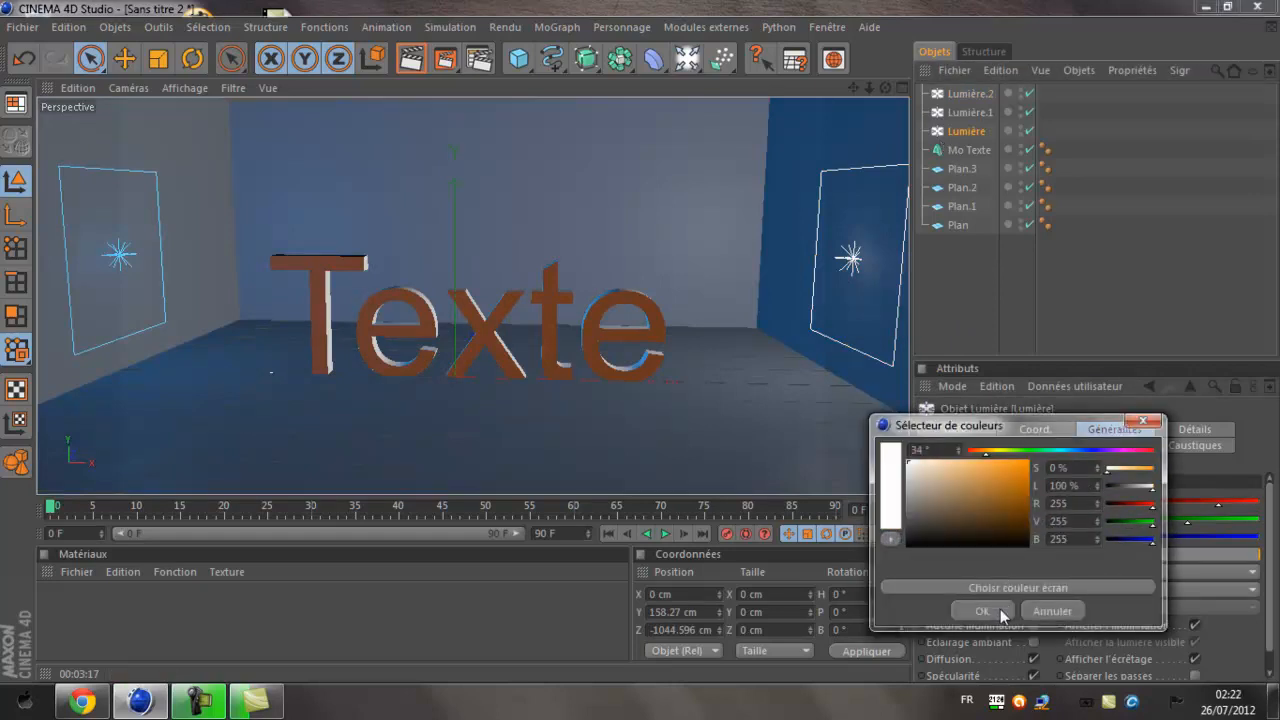
click(1000, 609)
click(975, 113)
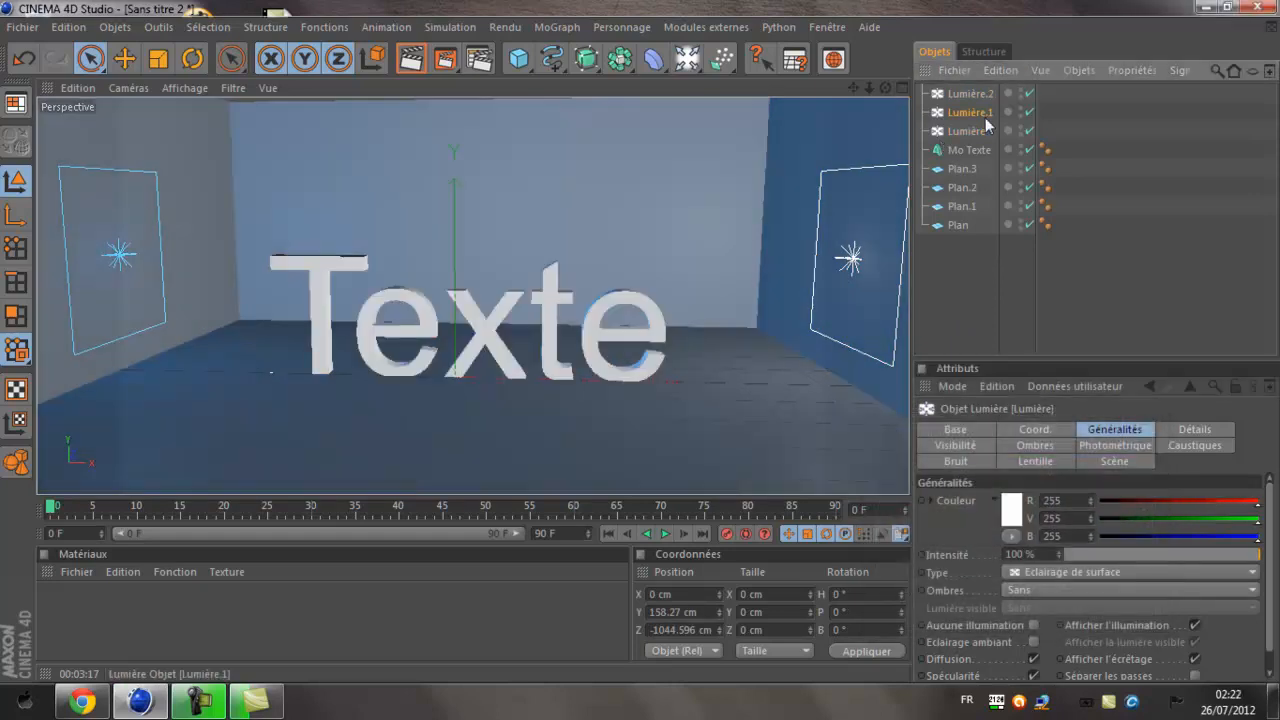
click(1013, 512)
click(995, 607)
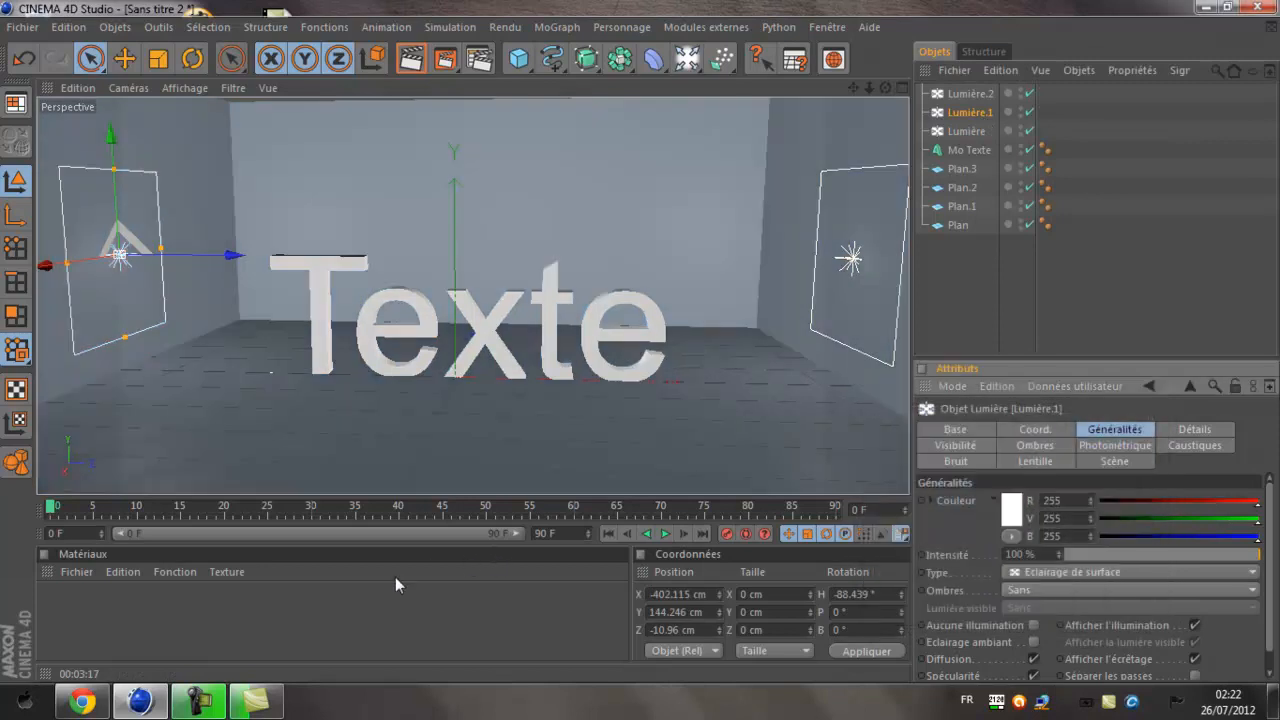
Create a new material with a light red colour, RGB 255, 122, 122, and apply it to the 3D text.
double_click(174, 655)
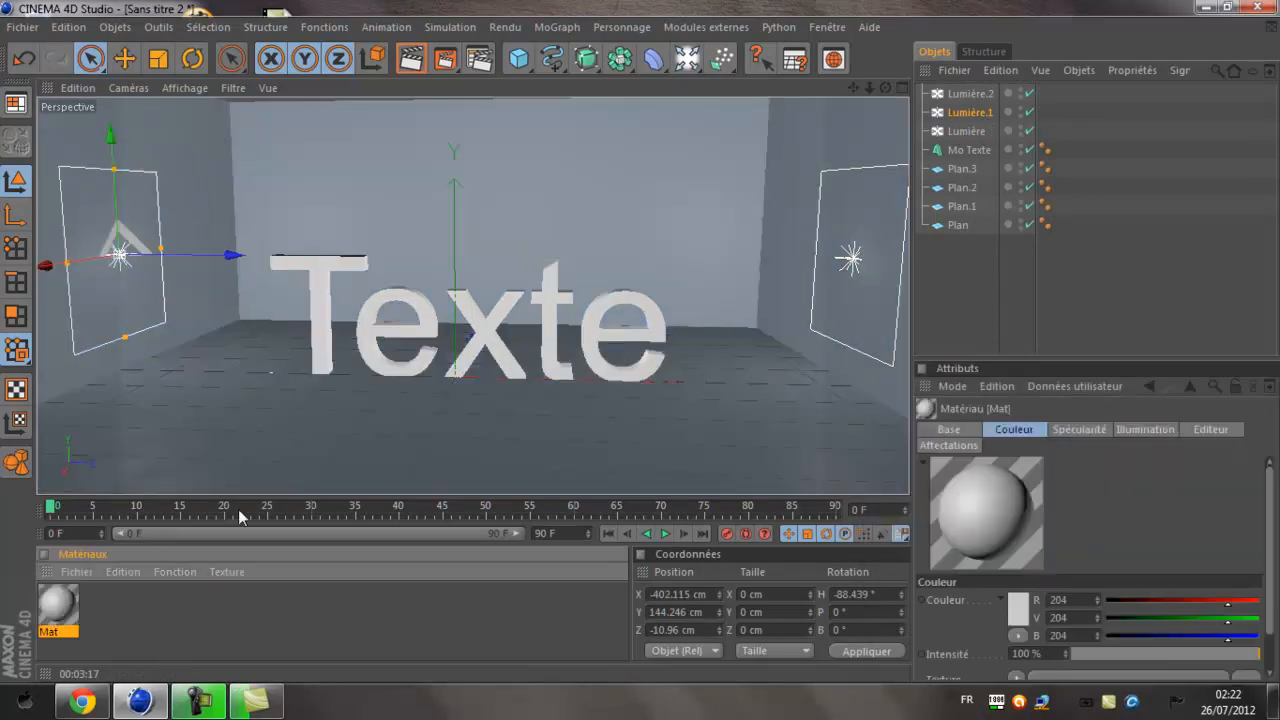
double_click(57, 605)
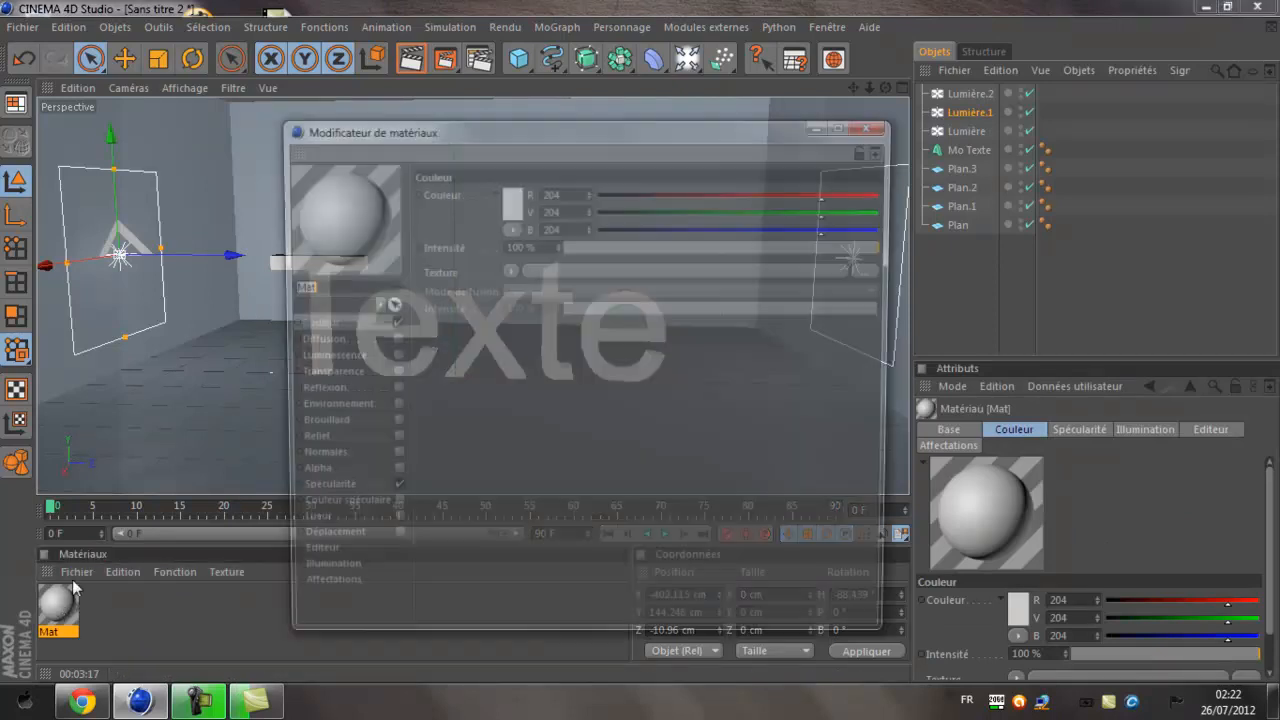
drag(530, 143, 1040, 310)
drag(840, 293, 508, 138)
click(664, 217)
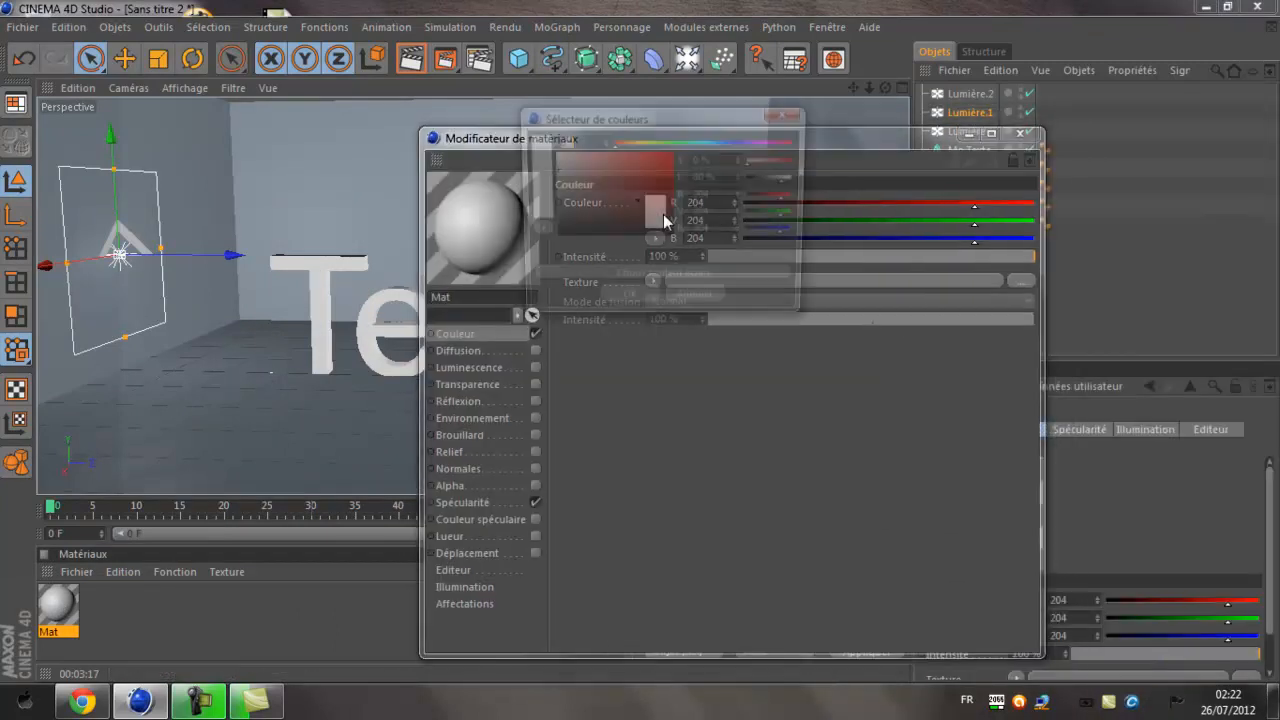
drag(558, 204, 620, 150)
click(626, 302)
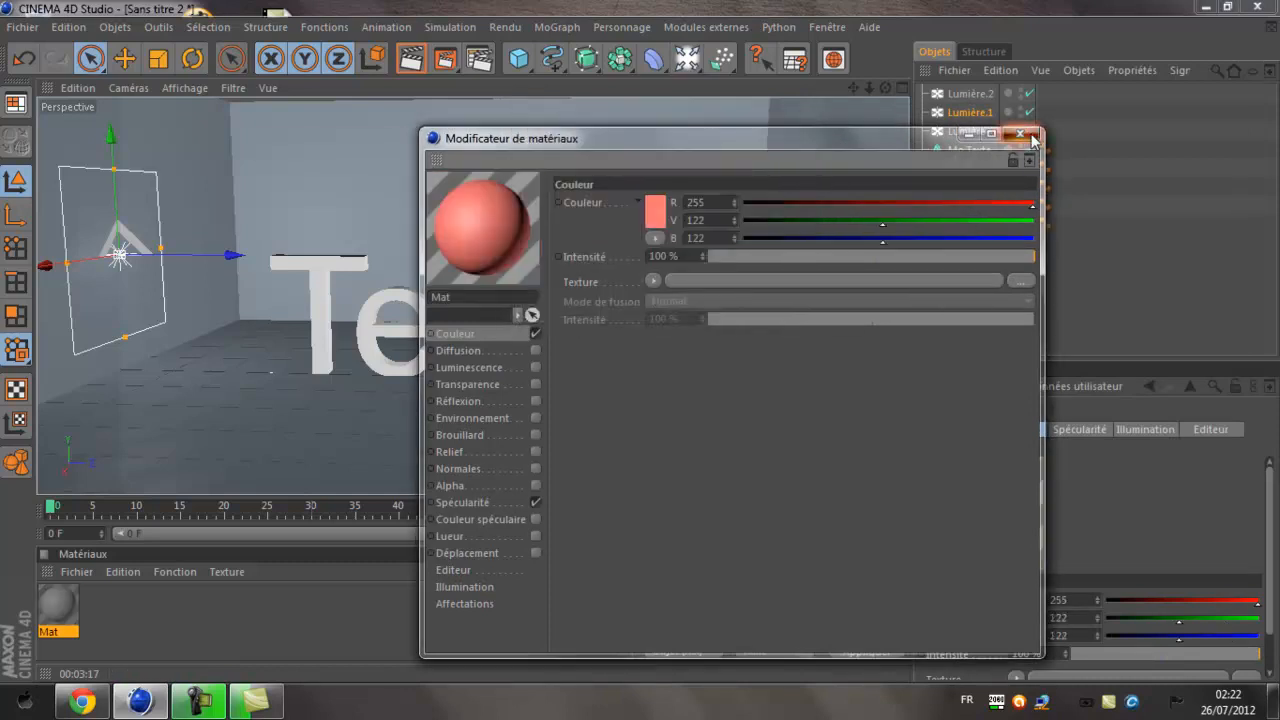
click(1019, 133)
drag(57, 616, 314, 303)
Deepen the text material's colour to a stronger red, RGB 255, 54, 54.
double_click(68, 610)
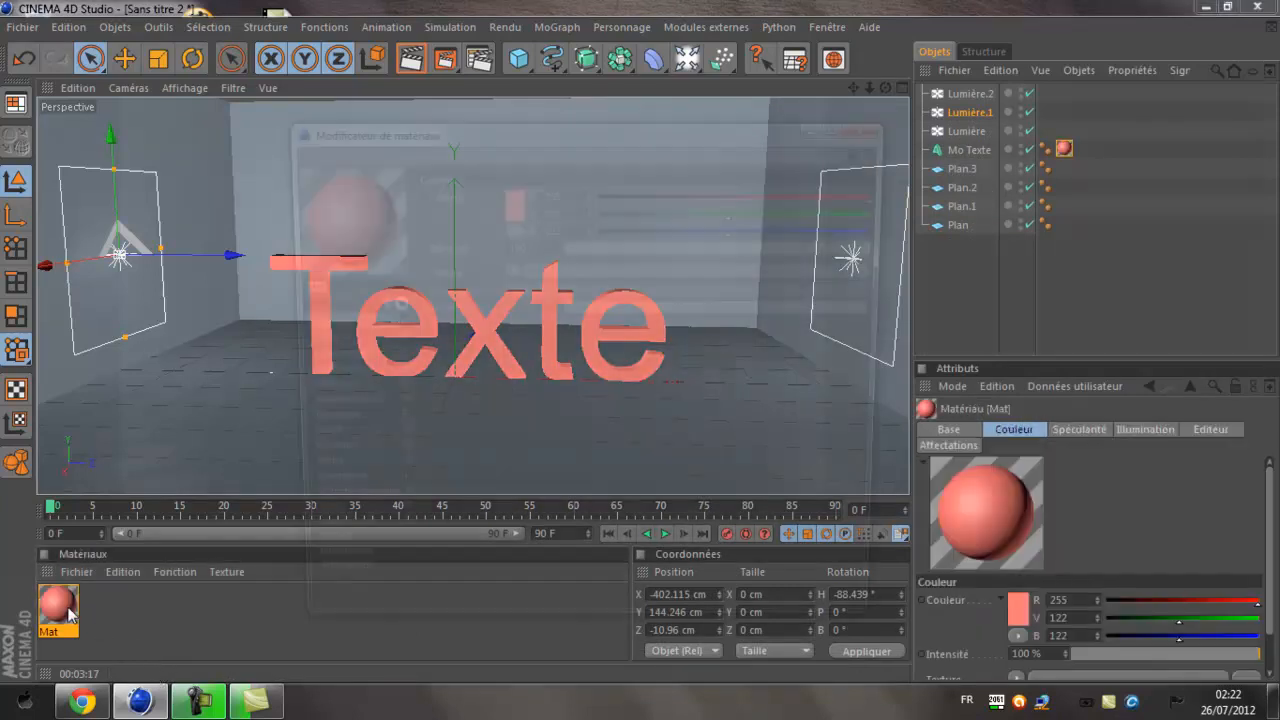
click(515, 204)
drag(517, 200, 500, 128)
click(478, 283)
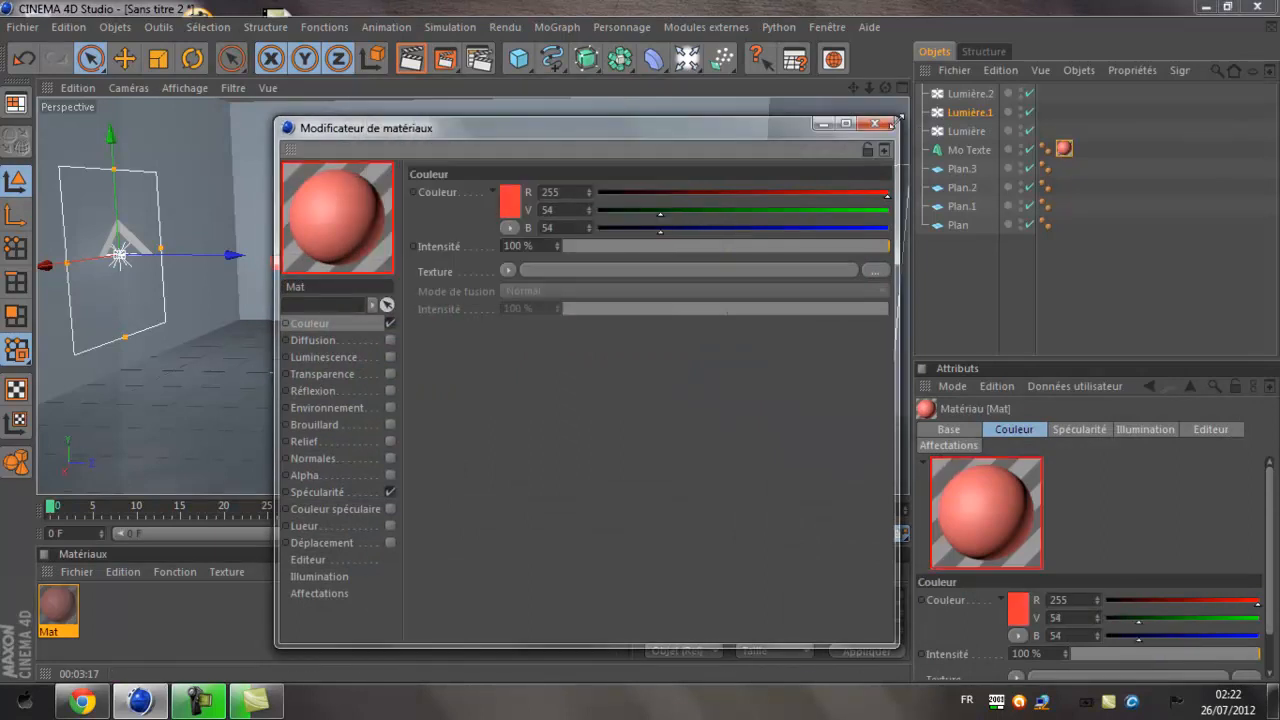
click(876, 122)
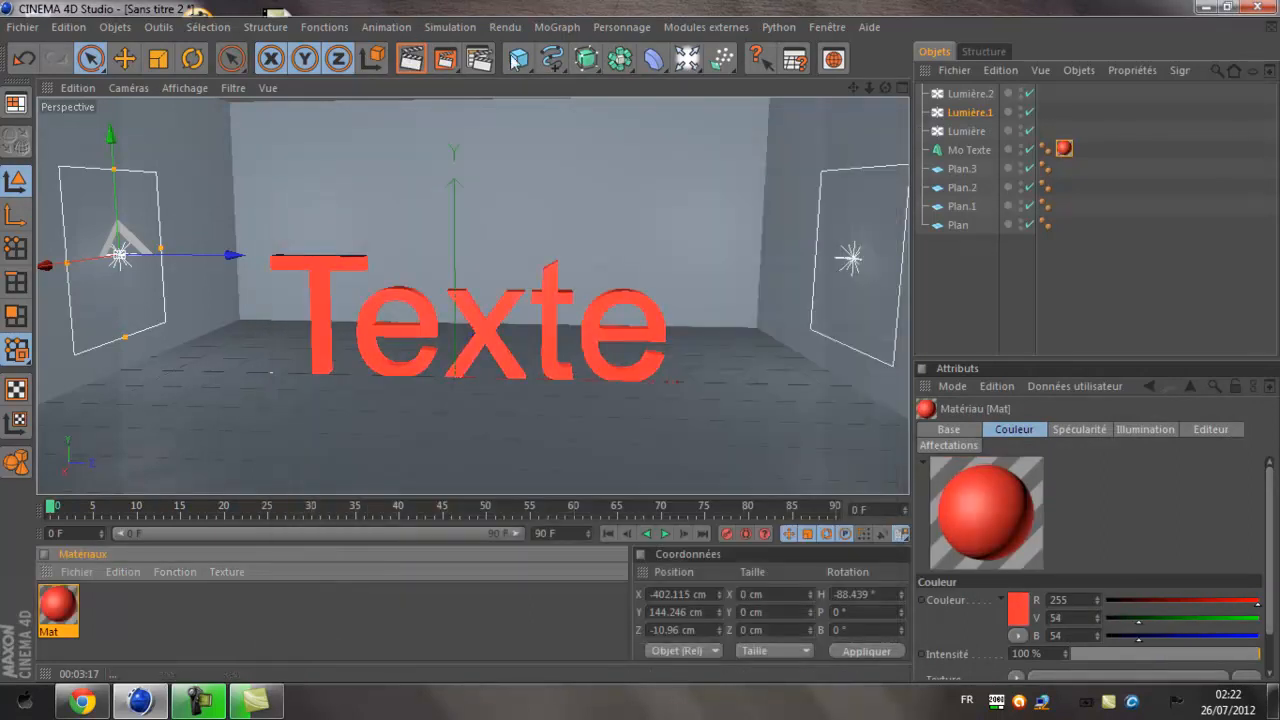
Render only the region around the red text as a preview.
drag(445, 60, 568, 87)
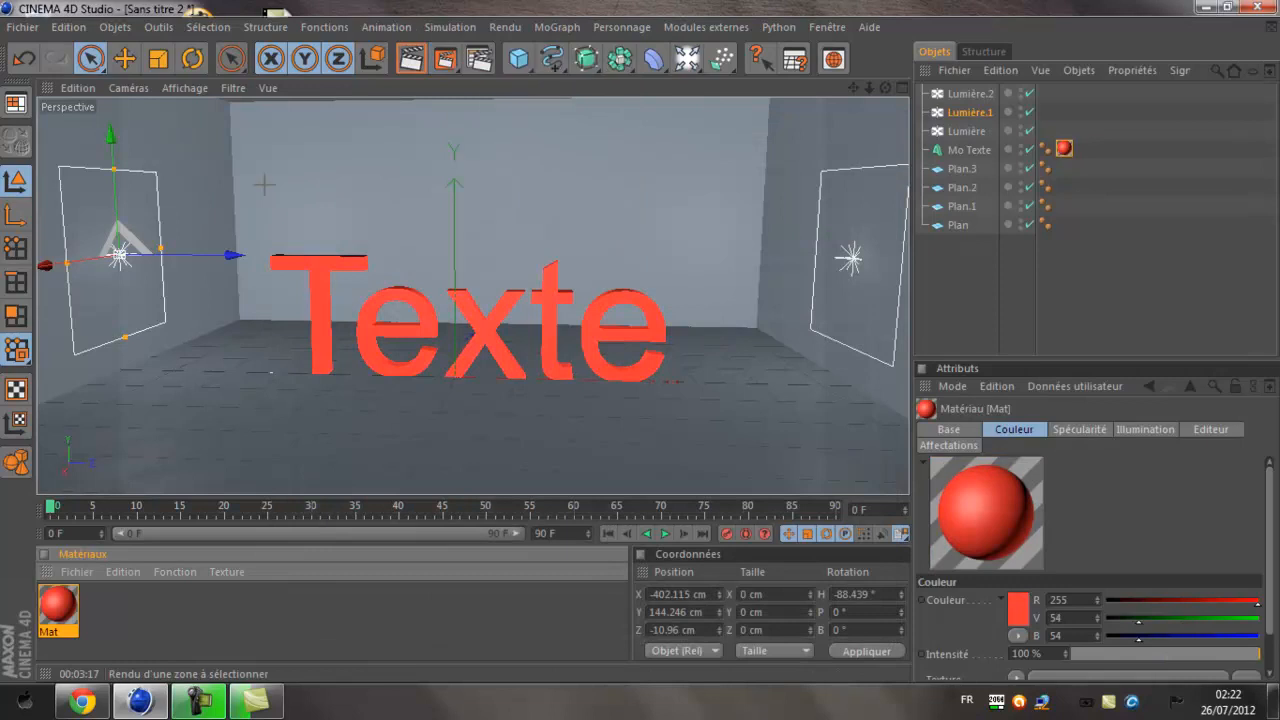
drag(242, 234, 712, 408)
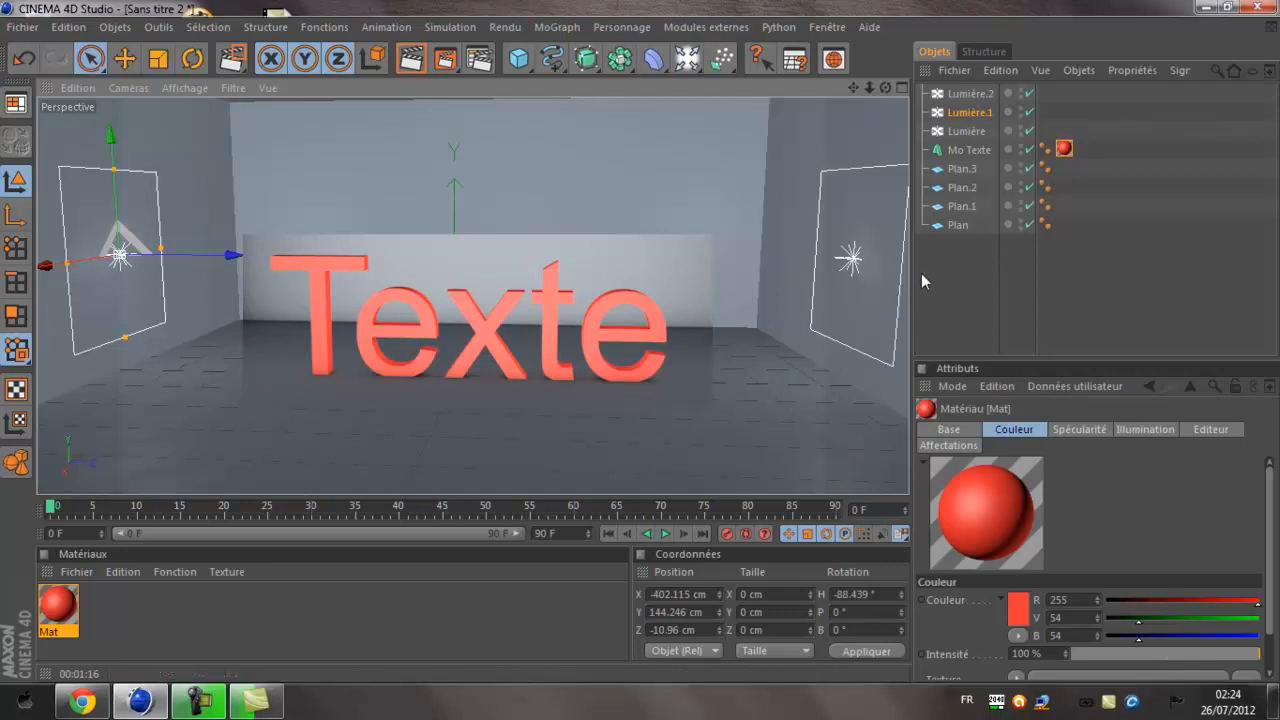
click(994, 311)
Disable the Illumination globale and Occlusion ambiante effects in the render settings.
click(480, 58)
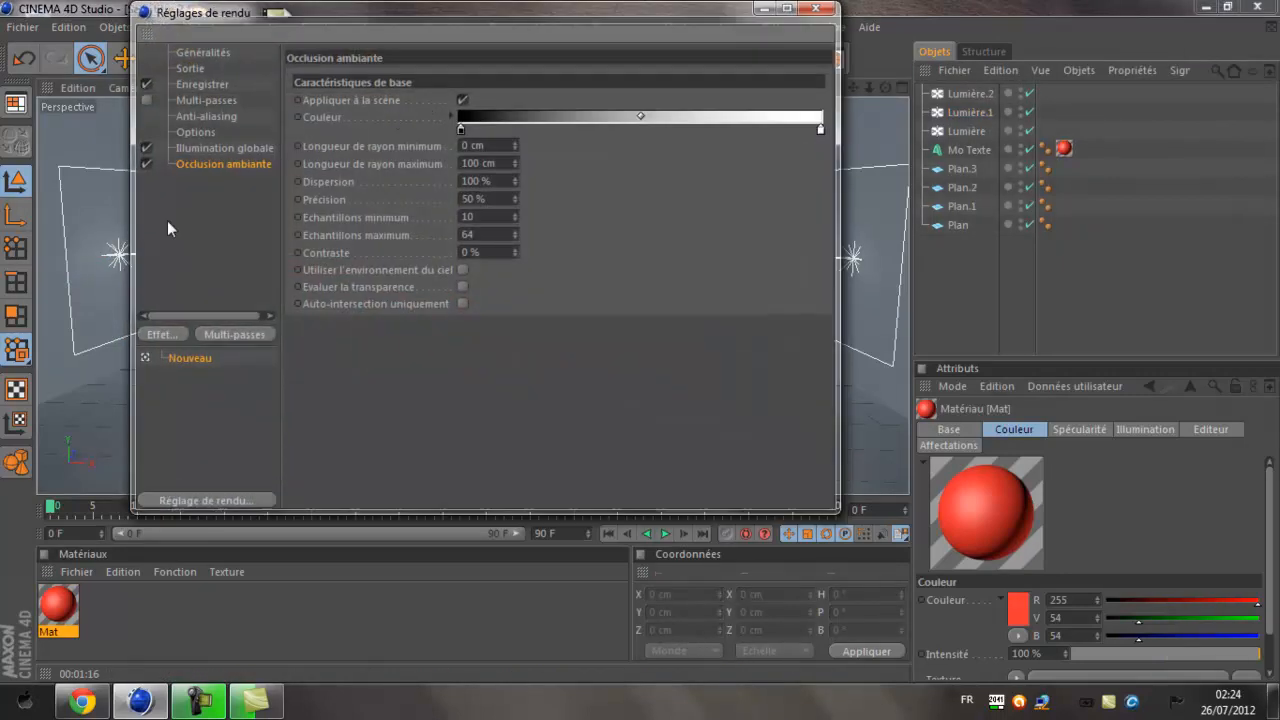
click(146, 163)
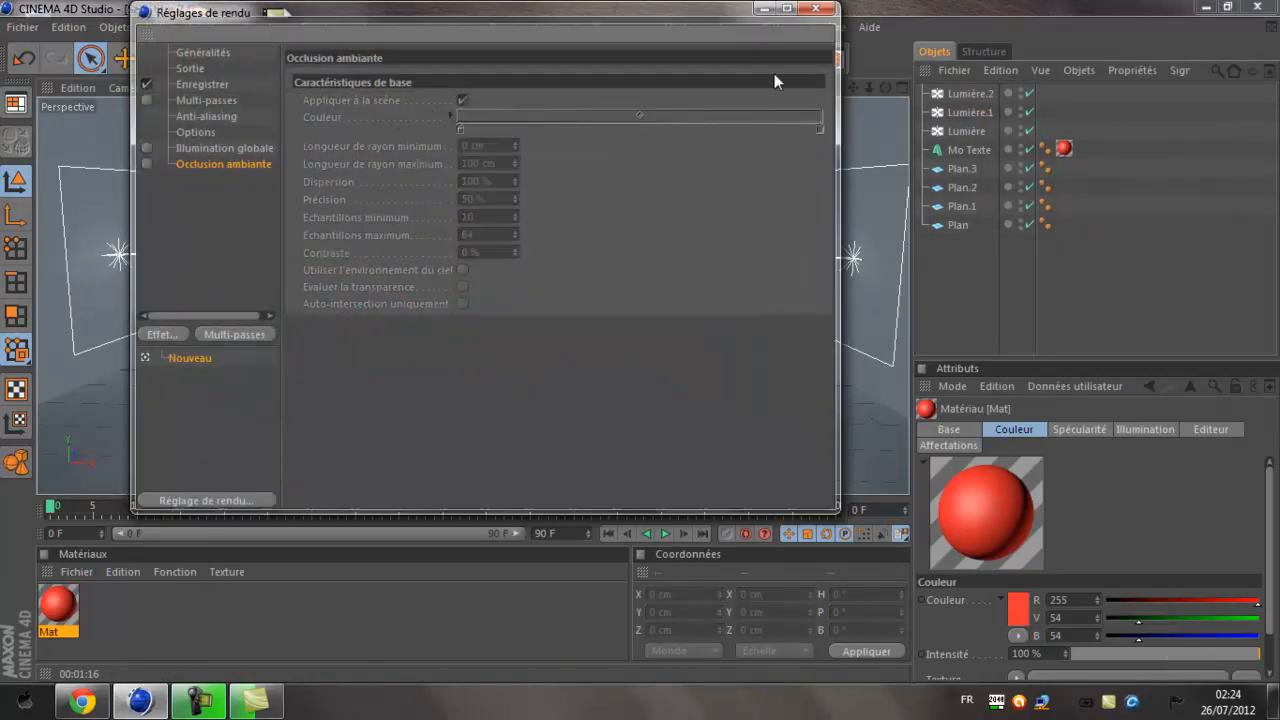
click(816, 8)
Delete all three area lights from the scene and render the active view without them.
click(969, 94)
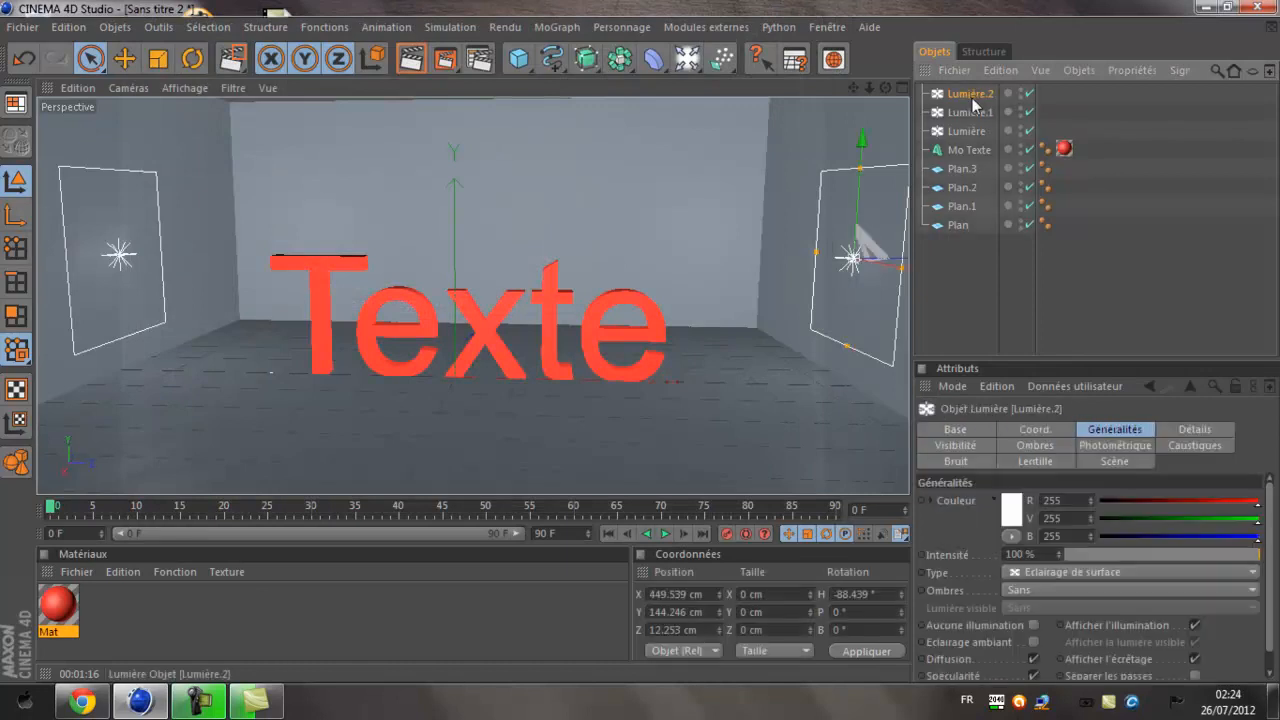
shift+click(964, 131)
key(Delete)
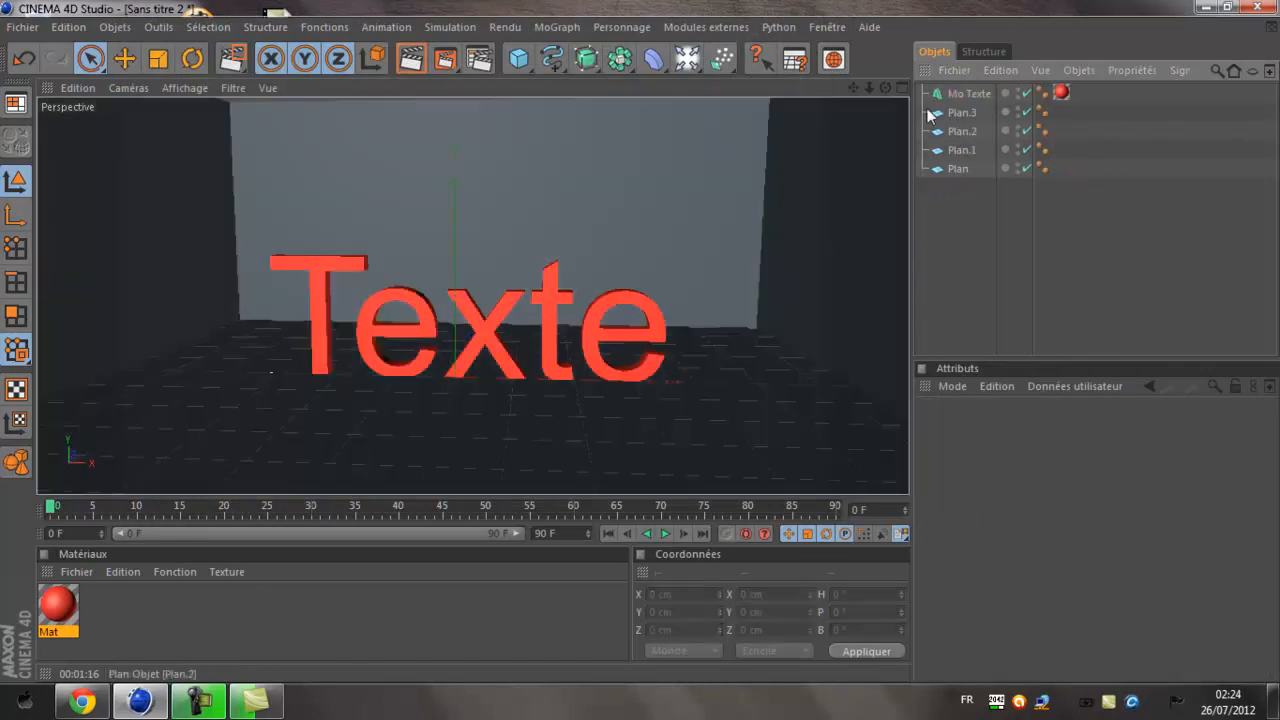
click(411, 58)
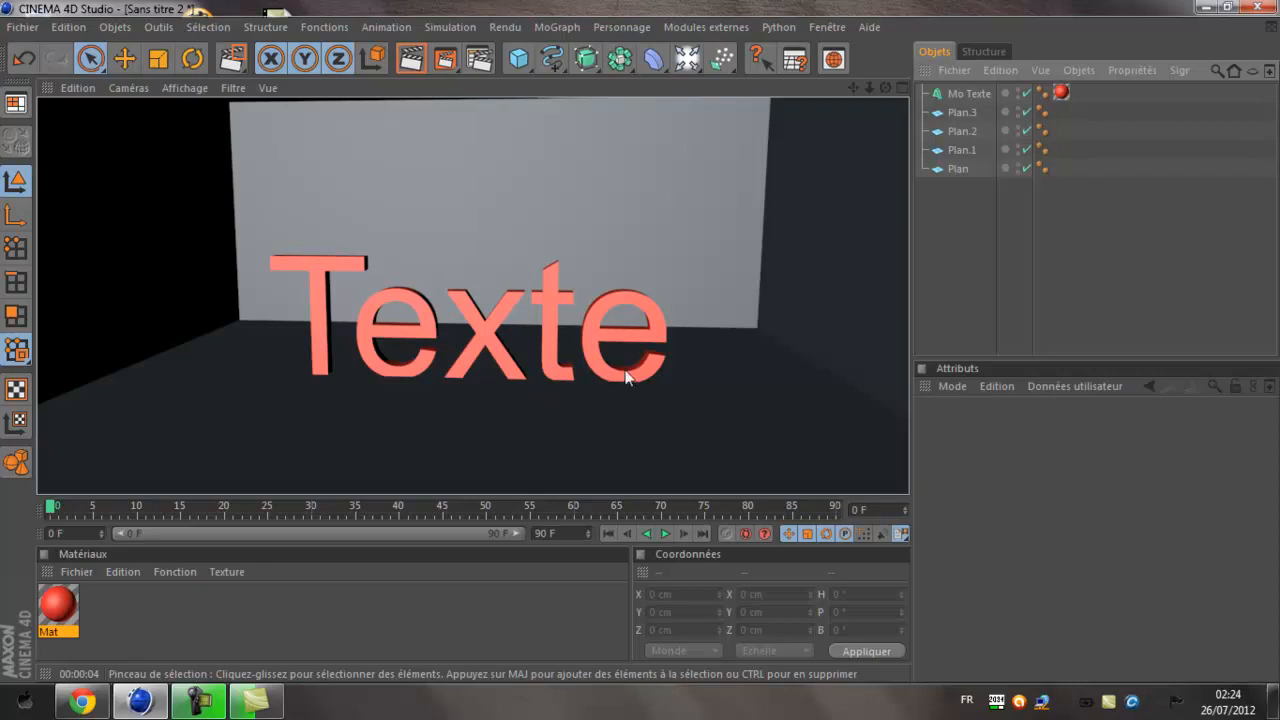
Quit the program without saving the changes to the project Sans titre 2 and dismiss the application error.
drag(995, 290, 948, 98)
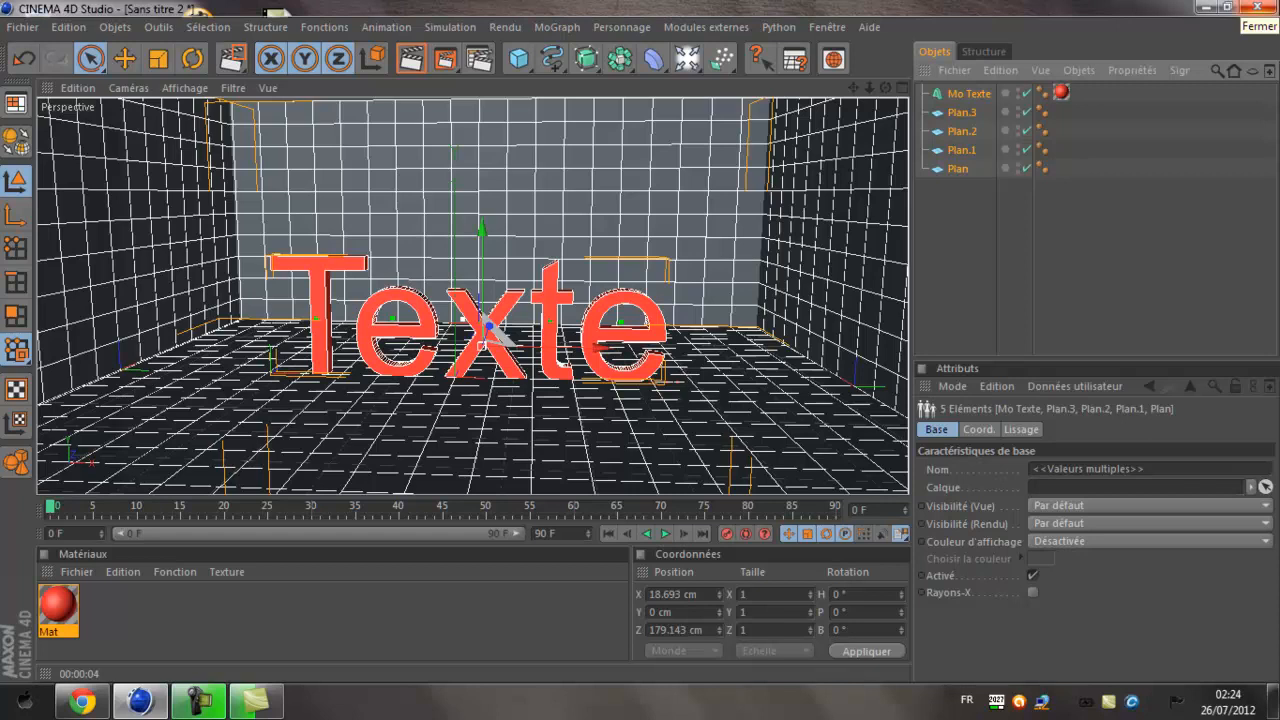
click(1256, 7)
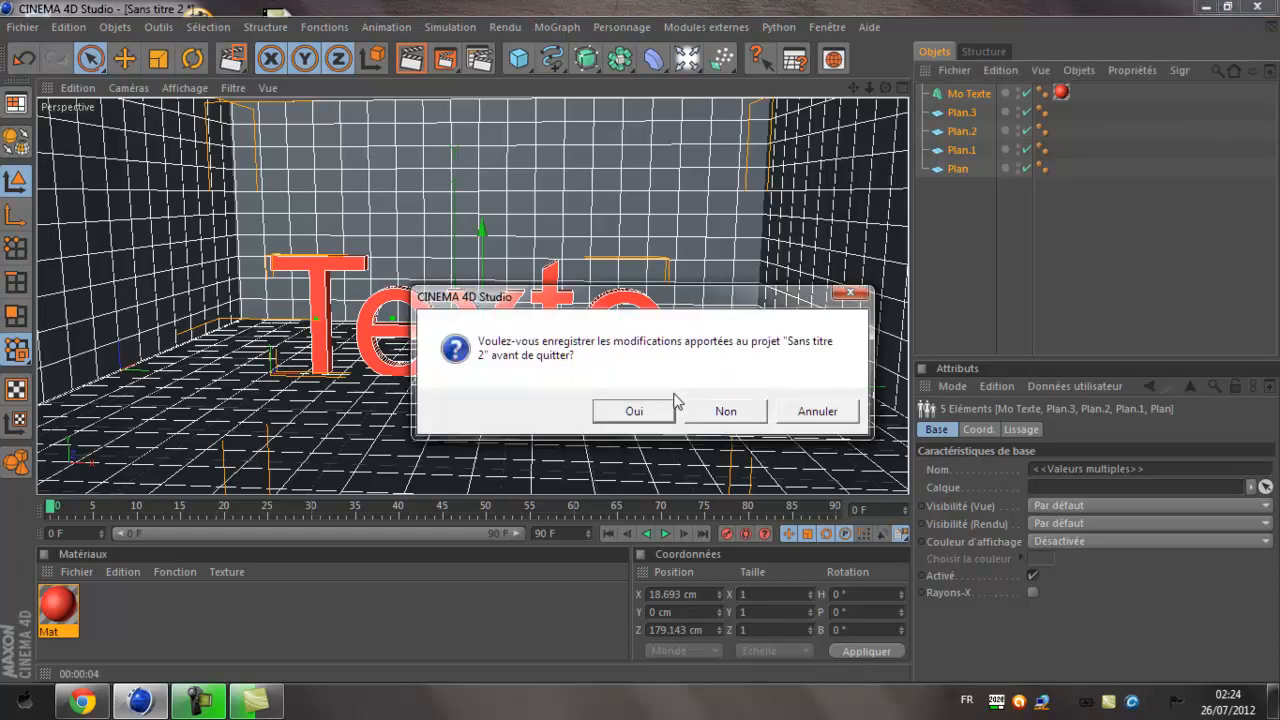
click(697, 406)
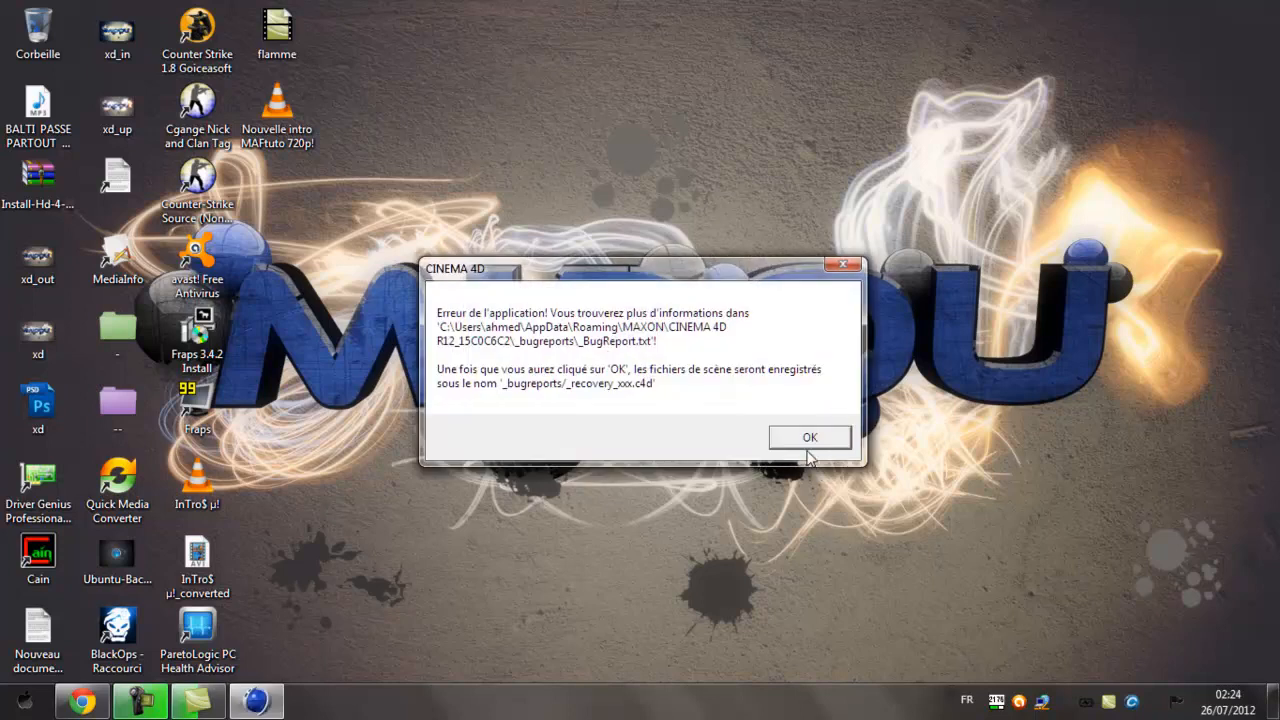
click(809, 446)
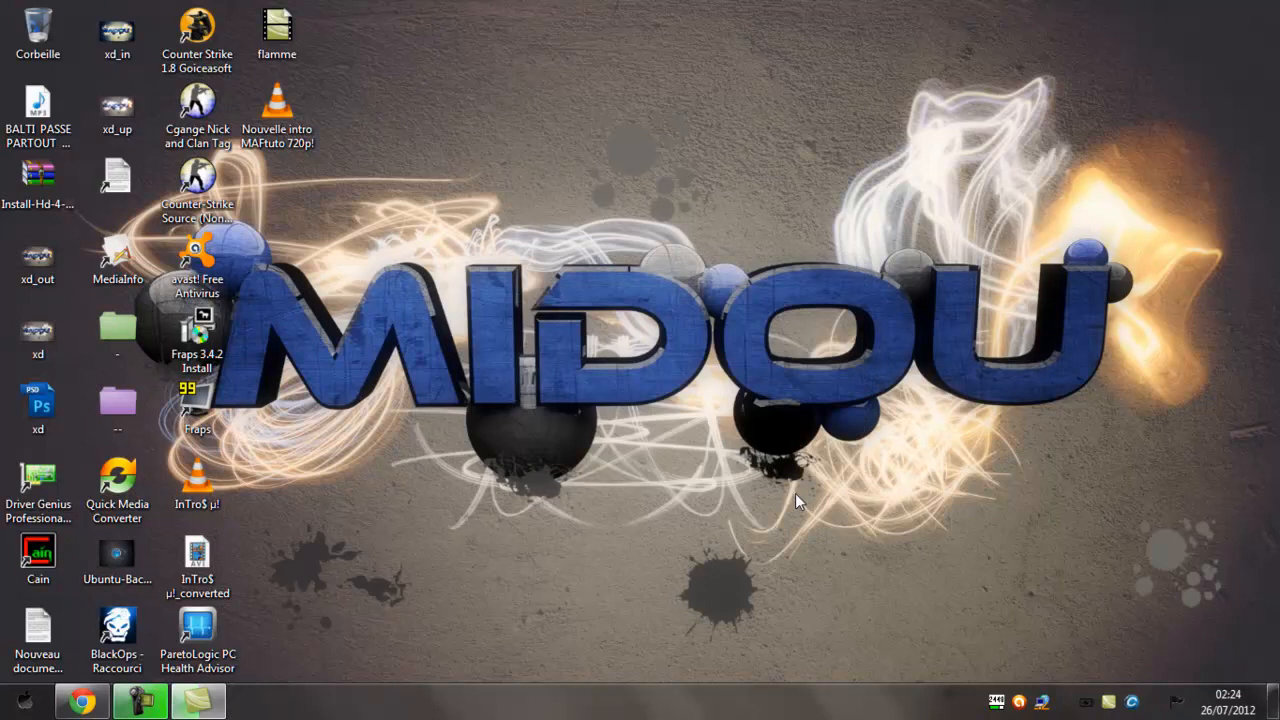